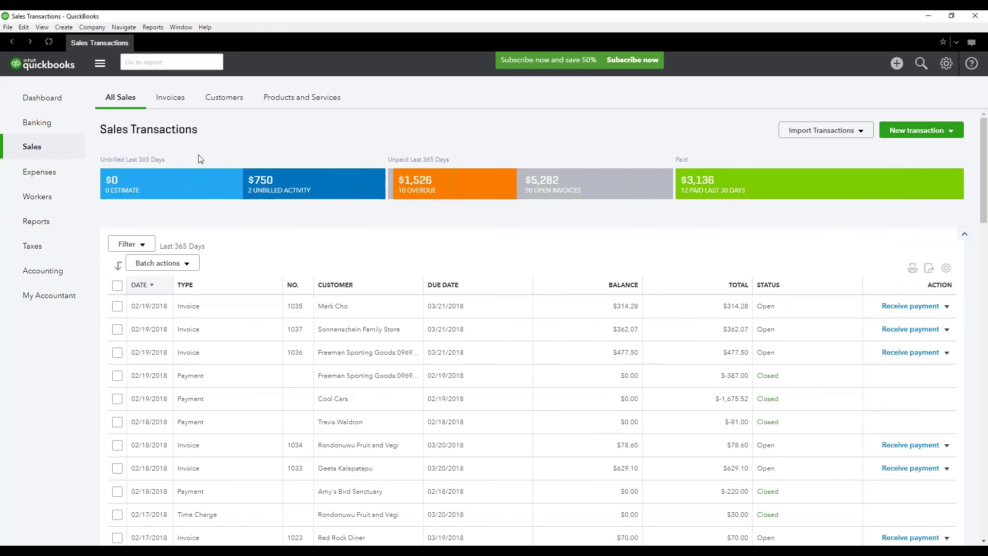
Step: Create a new invoice from the sales transactions page
left_click(951, 134)
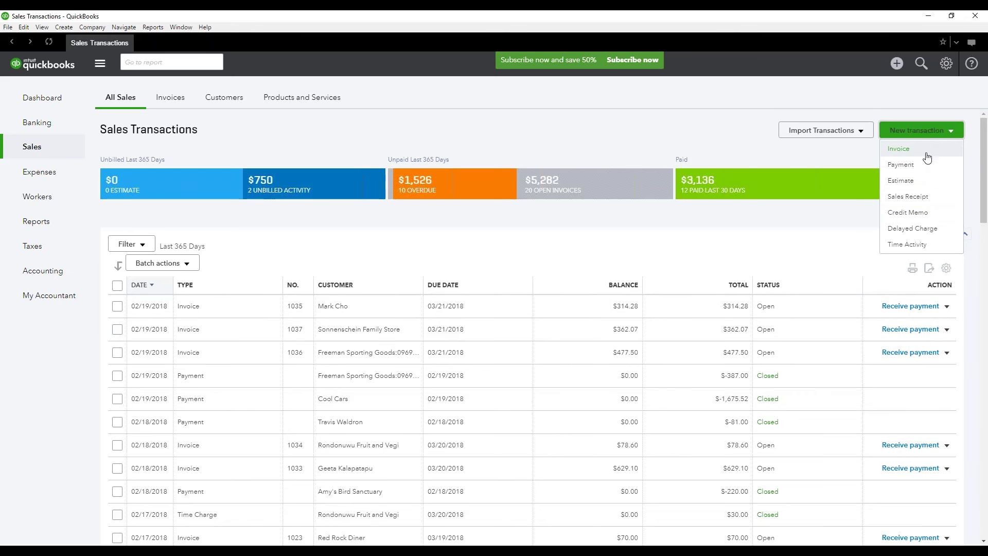
left_click(928, 156)
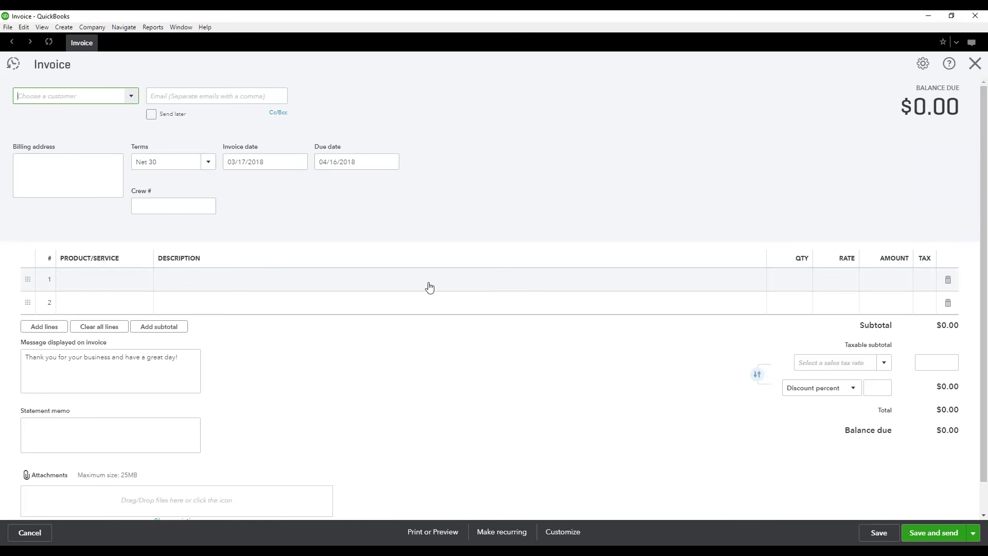
left_click(131, 97)
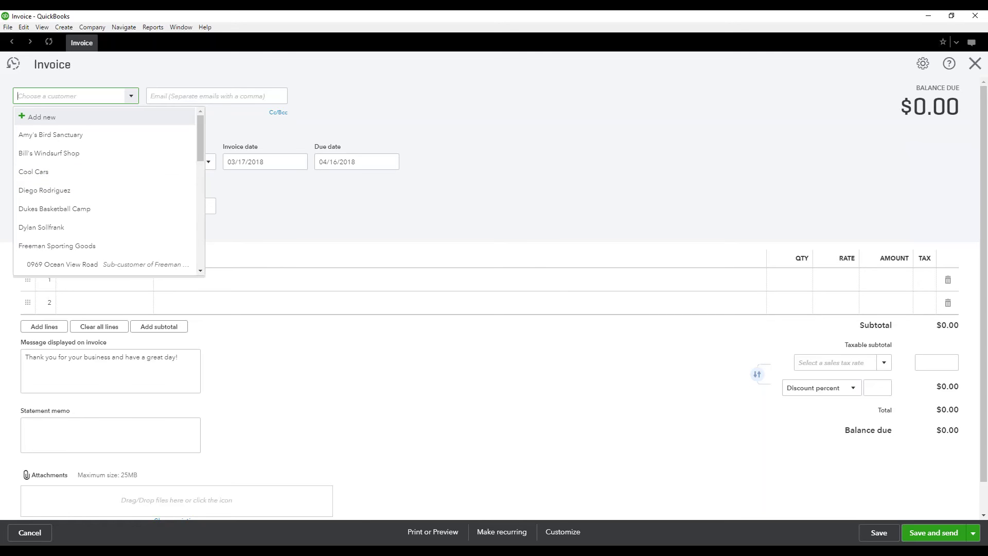
left_click(54, 117)
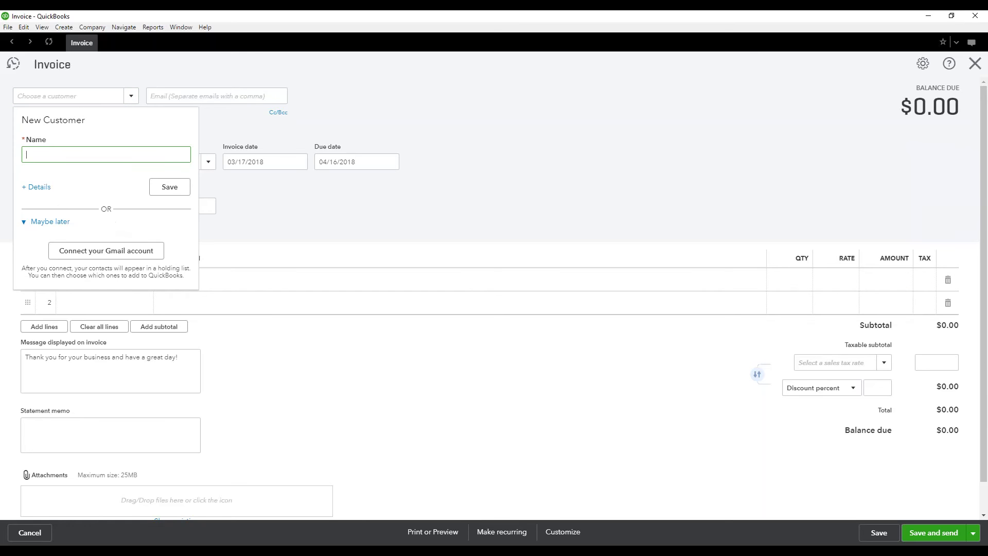
left_click(131, 96)
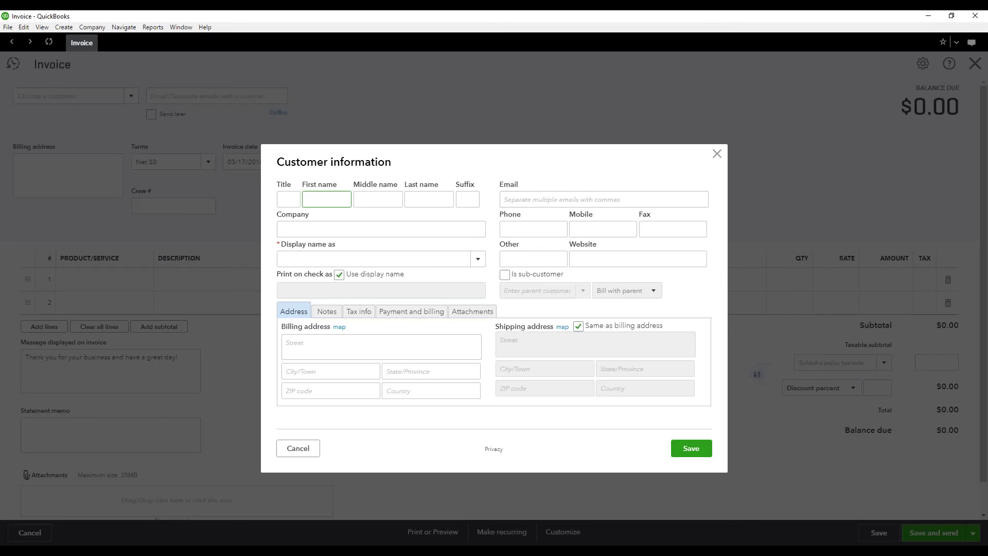
left_click(299, 449)
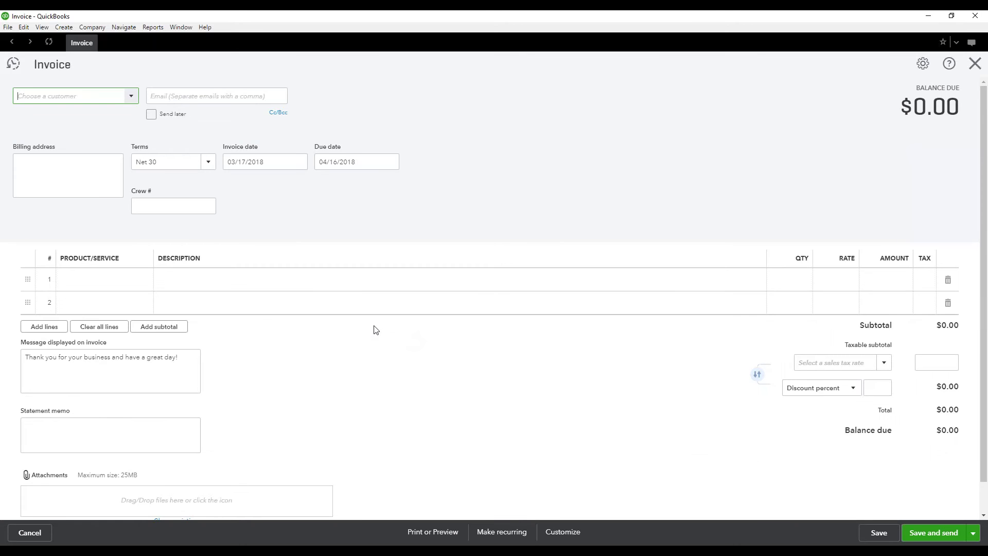
Step: Choose Cool Cars as the invoice's customer
left_click(131, 96)
left_click(71, 172)
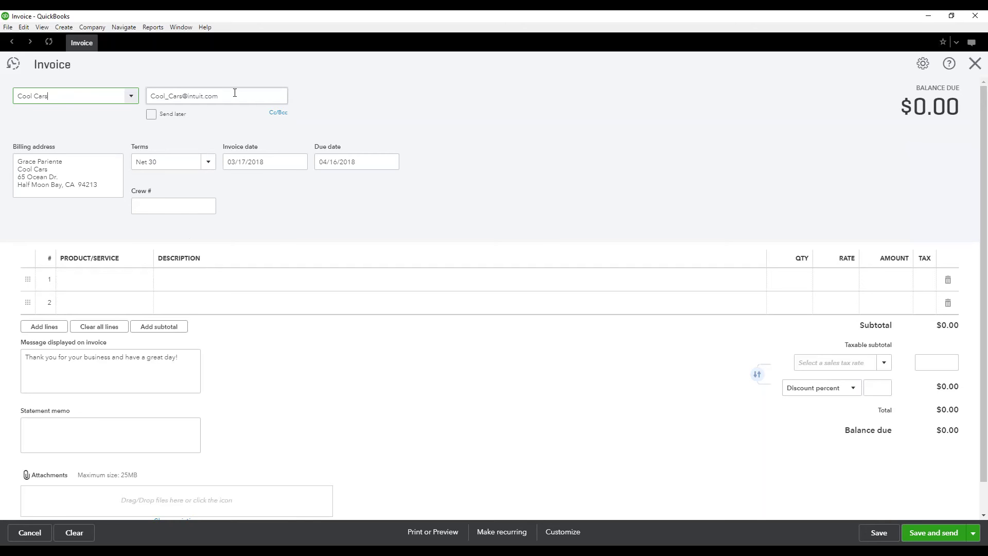
Step: Look through the available payment terms and the calendars for the invoice date and due date
left_click(208, 161)
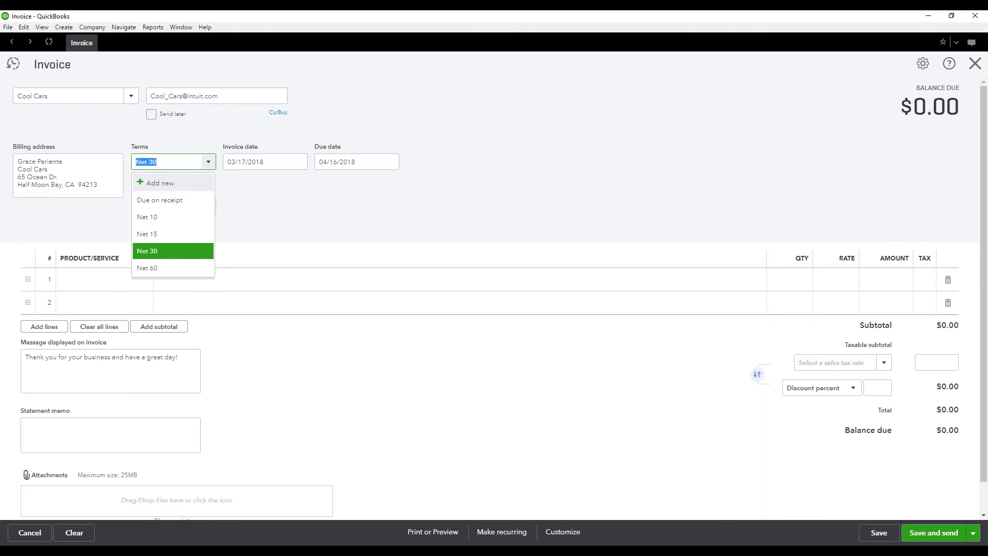
left_click(283, 201)
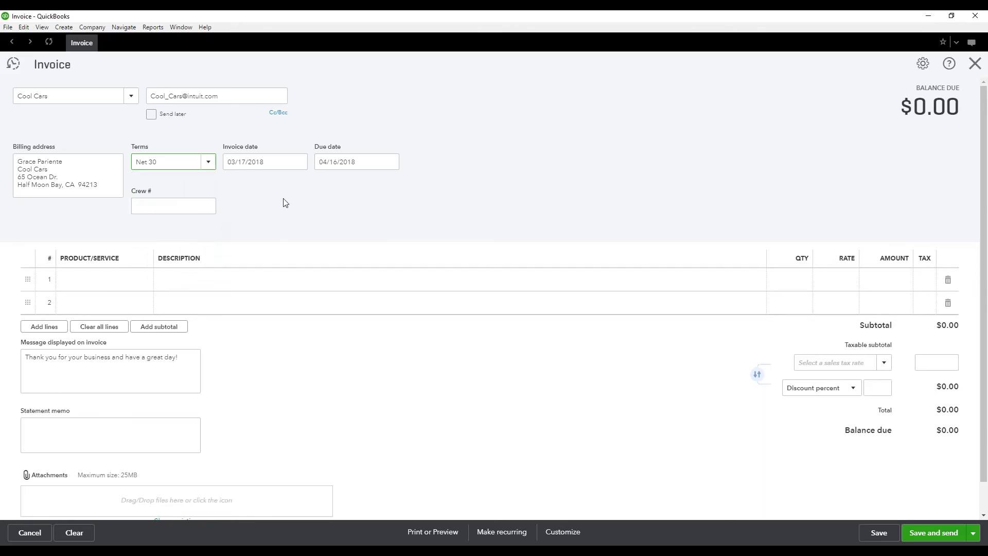
left_click(299, 161)
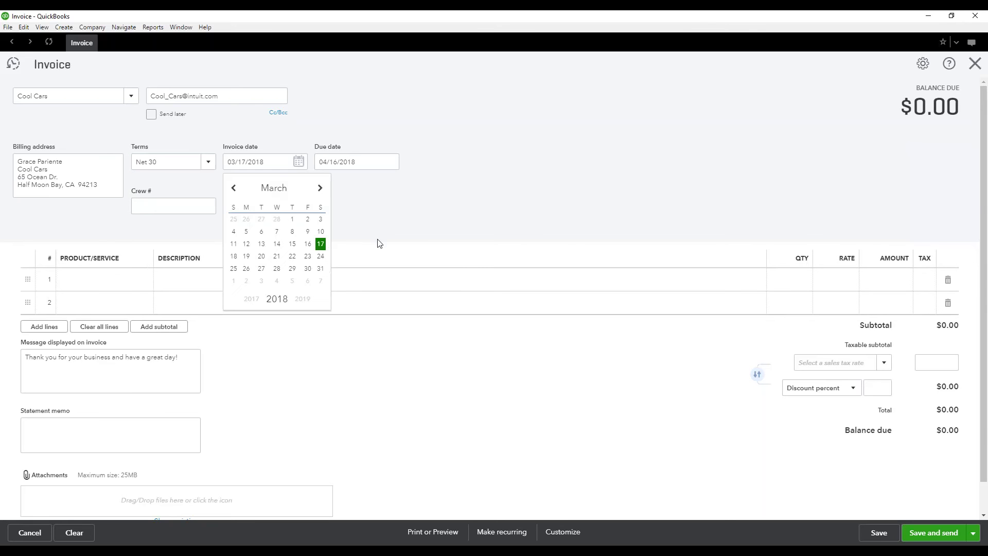
left_click(405, 228)
left_click(391, 161)
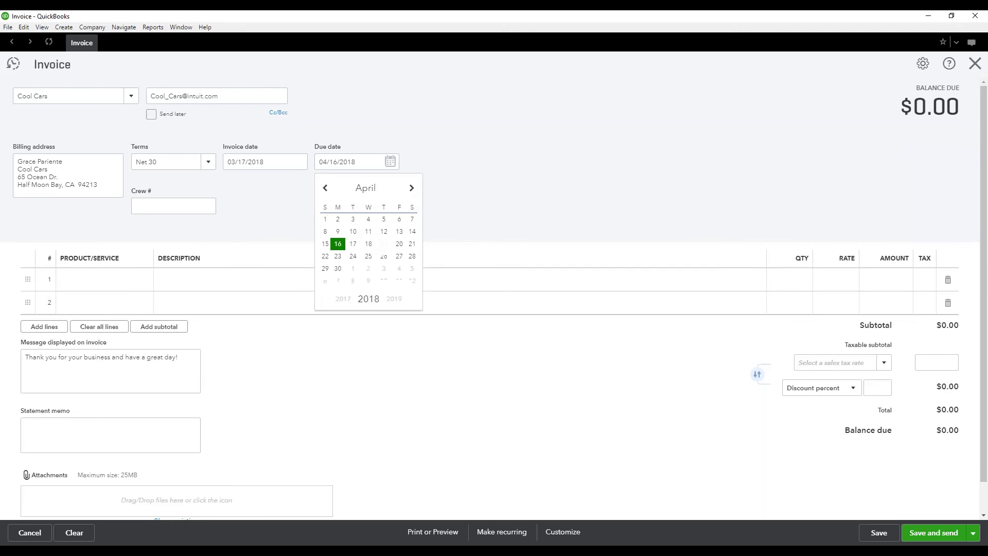
left_click(456, 232)
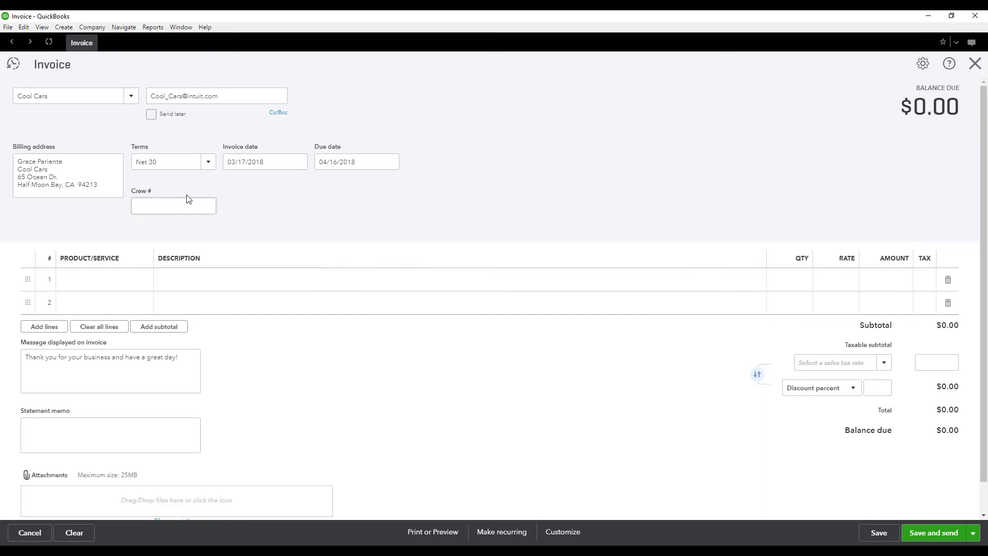
Step: Try Net 60 and Net 10 as the invoice's payment terms
left_click(208, 162)
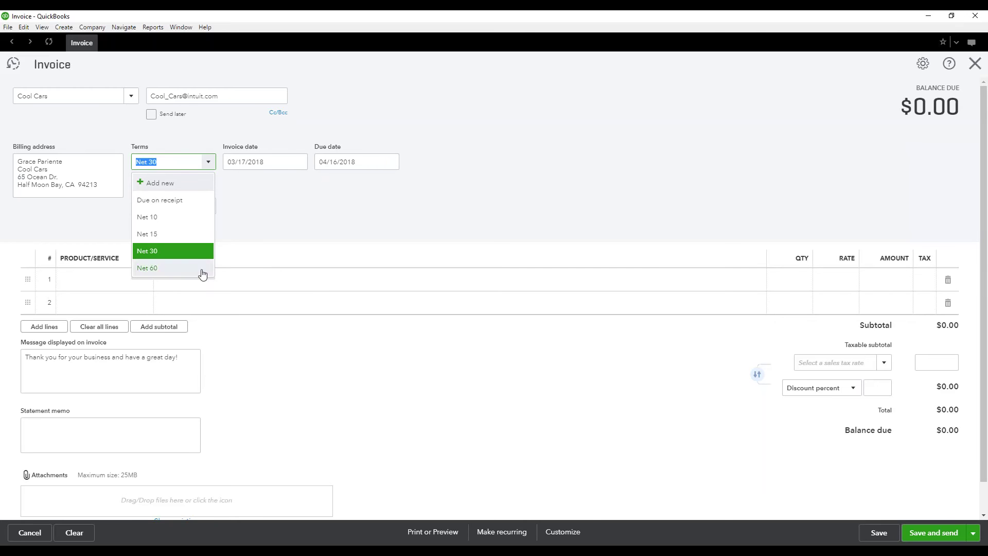
left_click(170, 268)
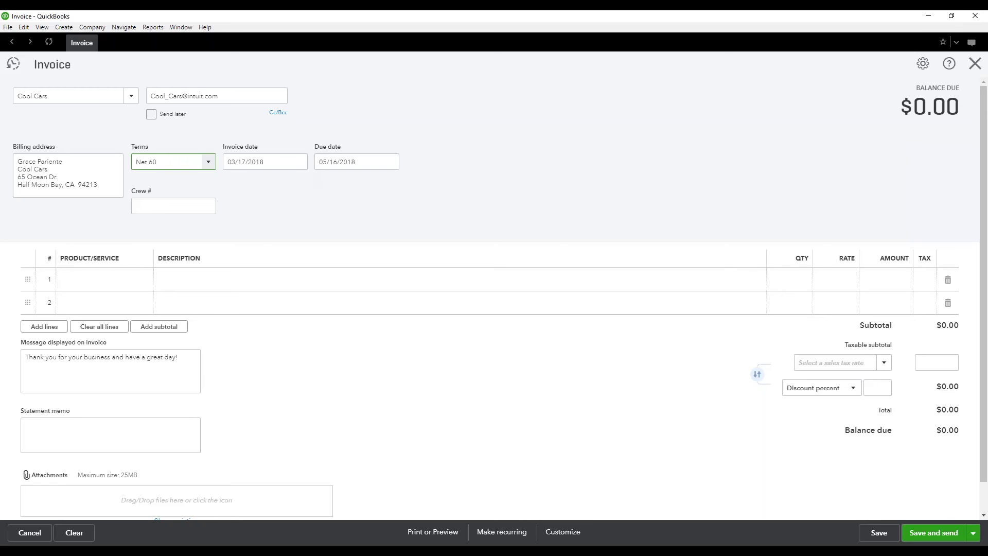
left_click(208, 161)
left_click(156, 216)
Step: Set the invoice's payment terms to Net 15
left_click(208, 163)
left_click(208, 169)
left_click(165, 232)
Step: Browse the product and service list and add Concrete, for fountain installation, to the first invoice line
left_click(136, 284)
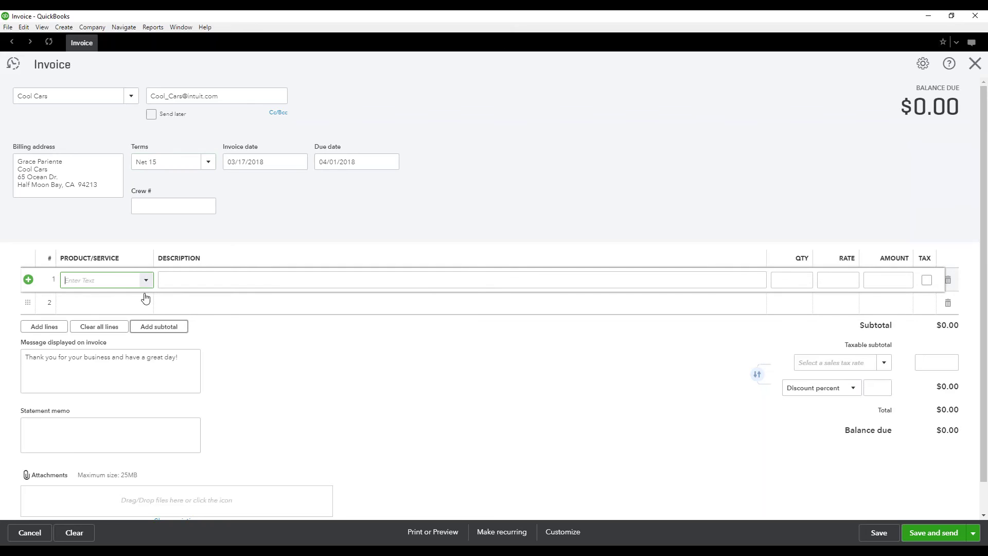
left_click(147, 282)
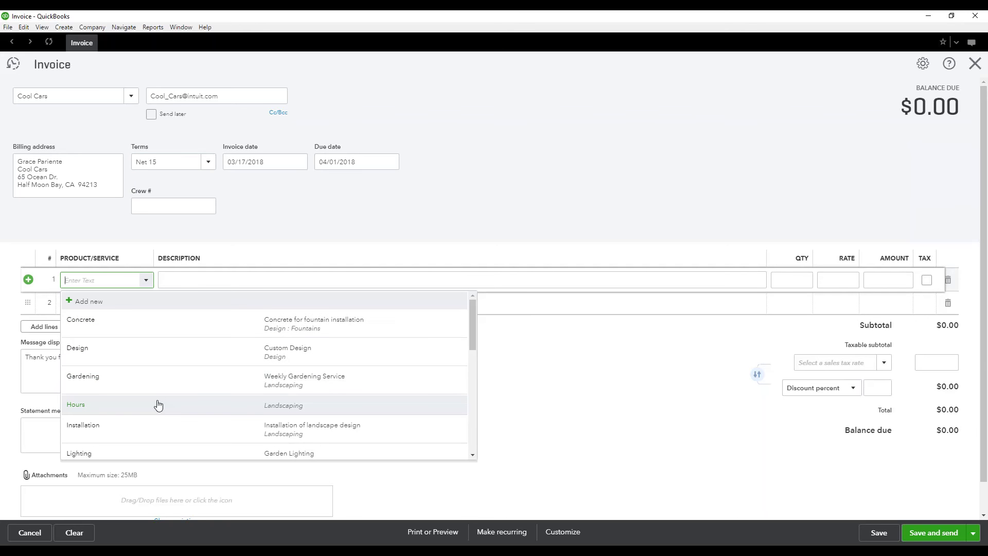
scroll(155, 406, "down", 3)
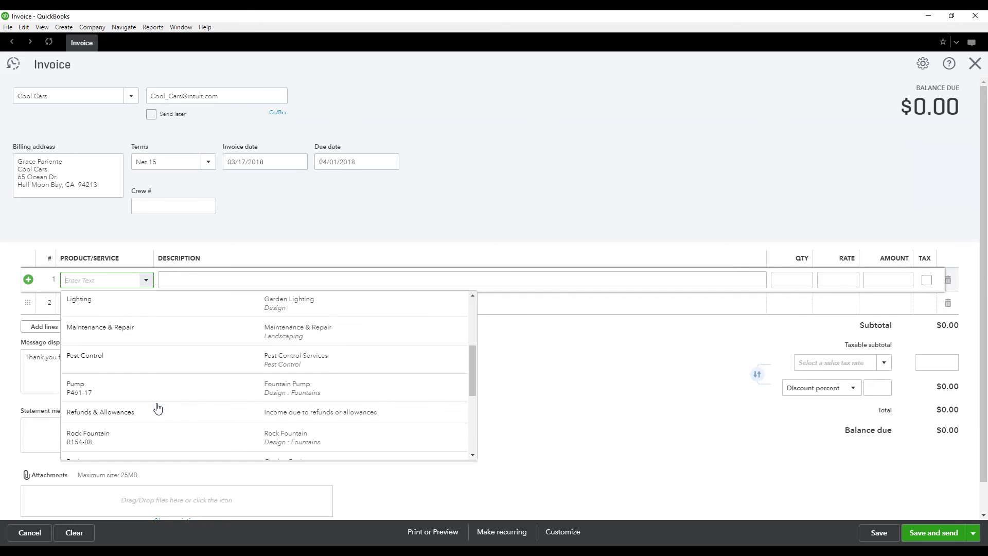
scroll(151, 400, "down", 3)
scroll(150, 399, "up", 6)
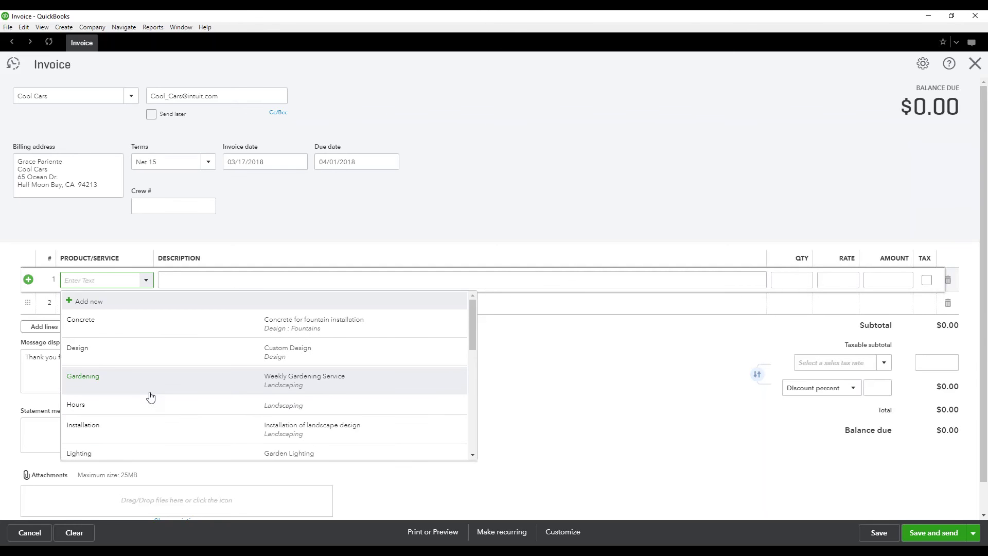
left_click(98, 306)
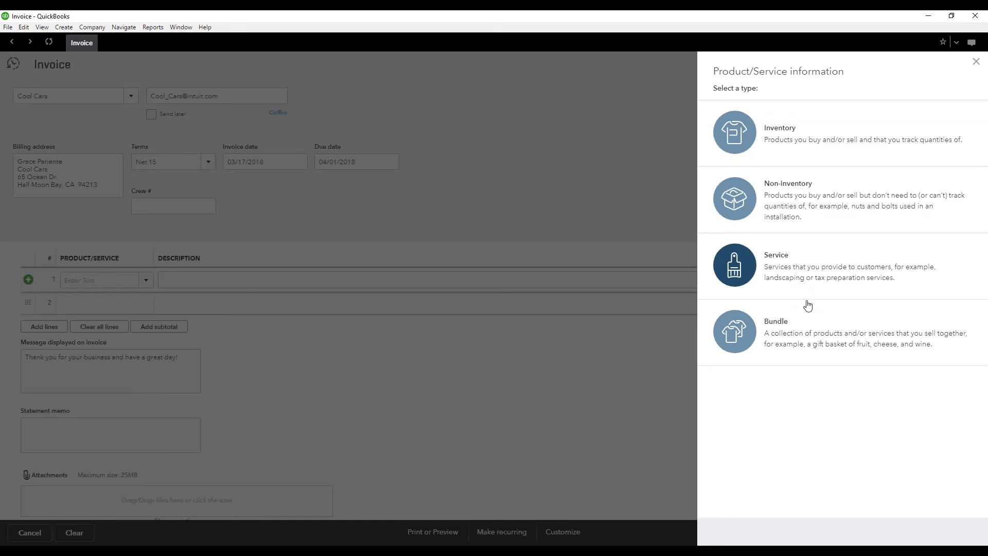
left_click(977, 61)
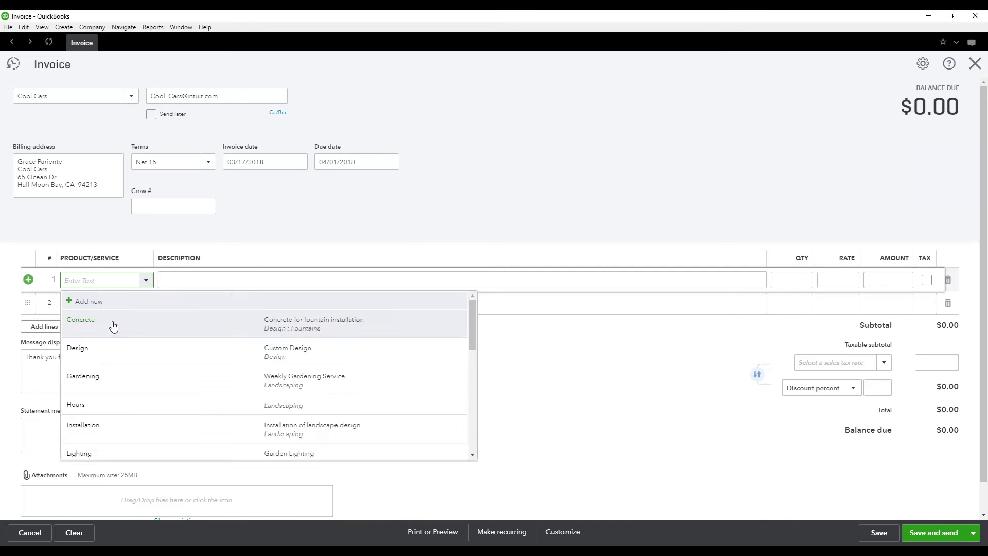
left_click(190, 326)
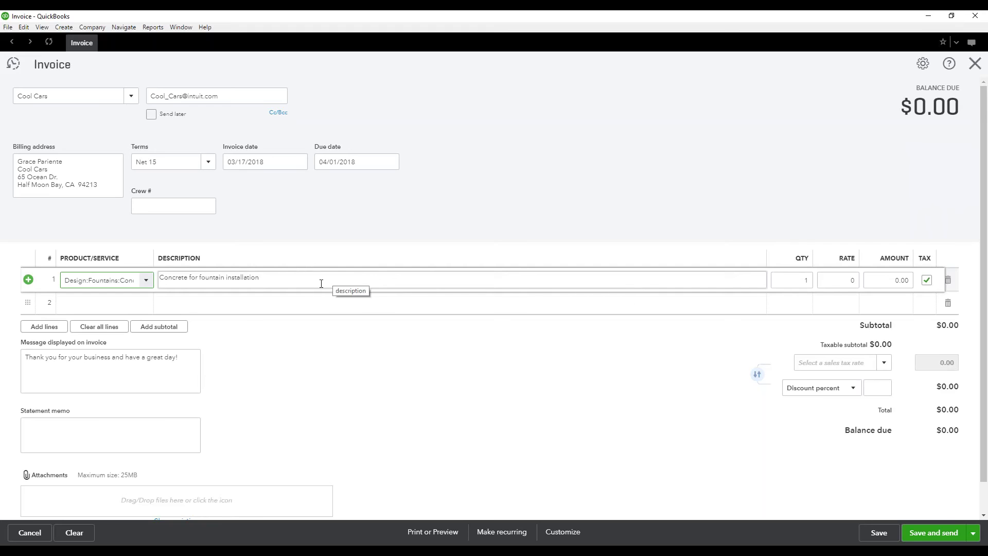
scroll(287, 407, "down", 1)
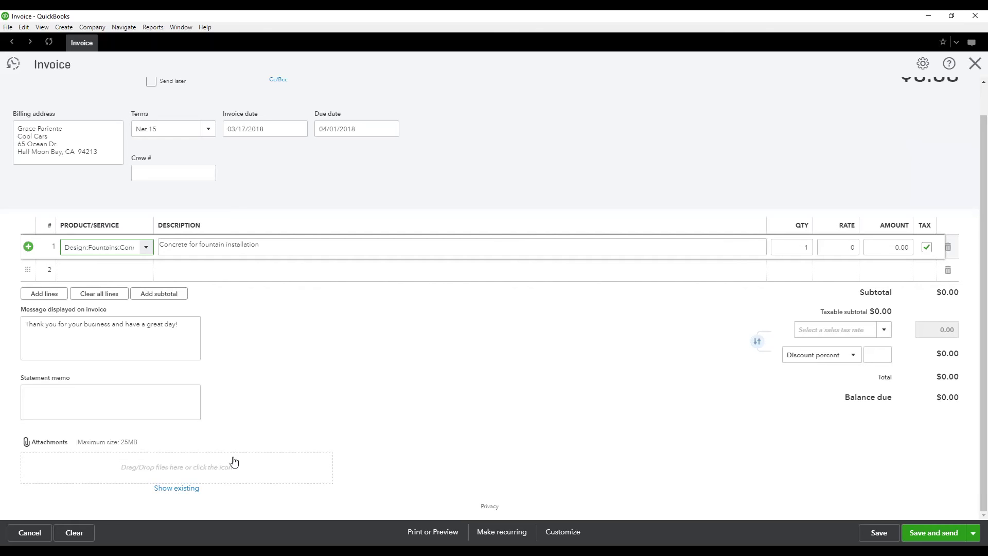
left_click(145, 403)
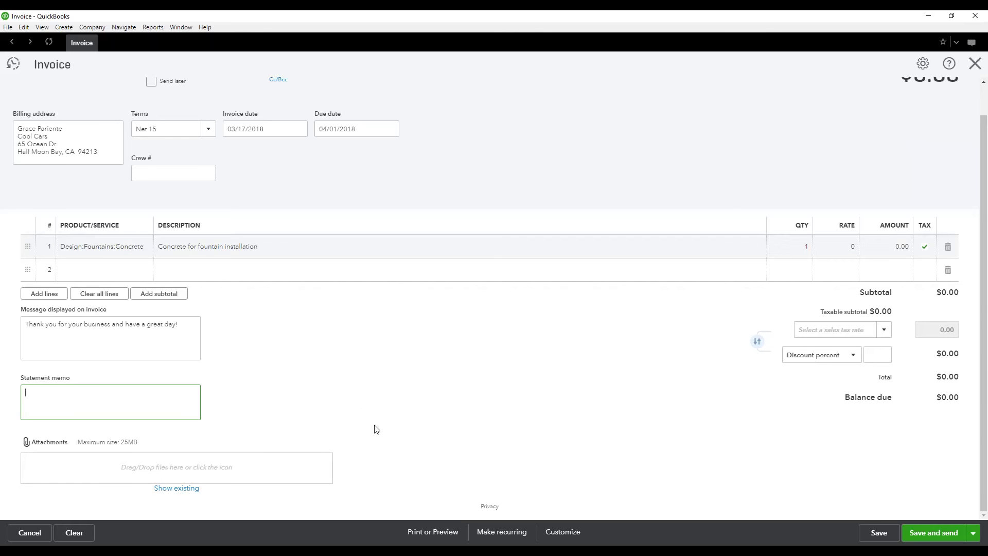
scroll(377, 429, "up", 1)
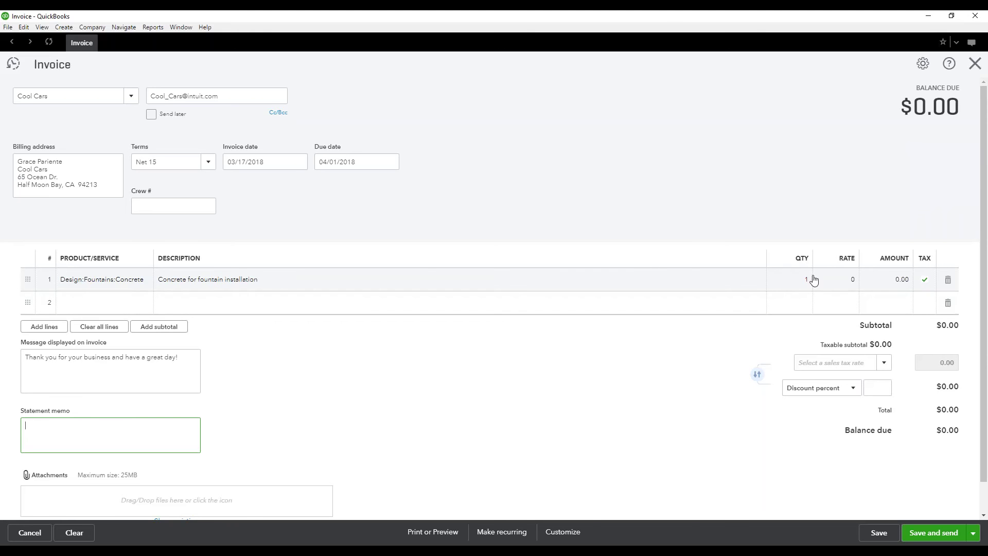
Step: Set the rate of the concrete line to 50 and its quantity to 8
left_click(847, 280)
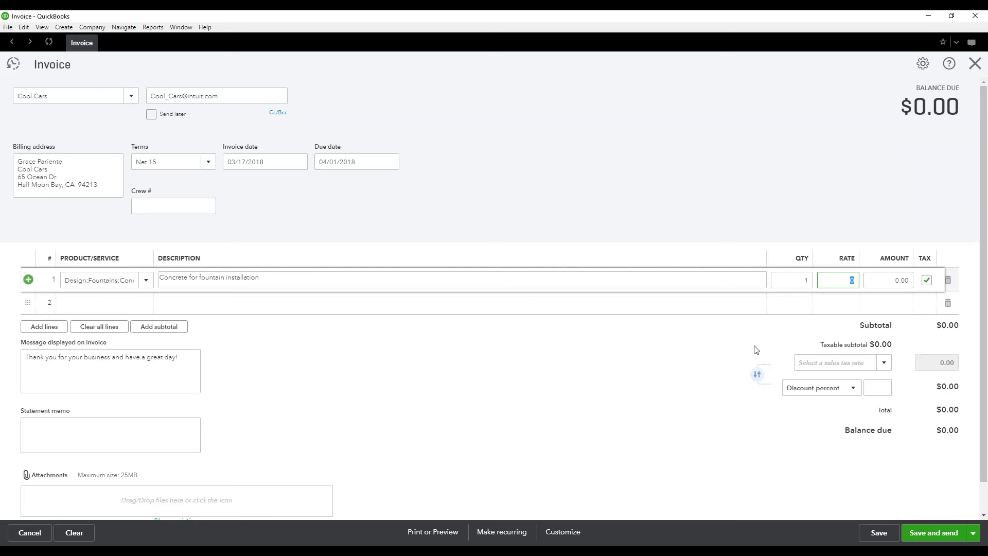
type("5")
left_click(709, 227)
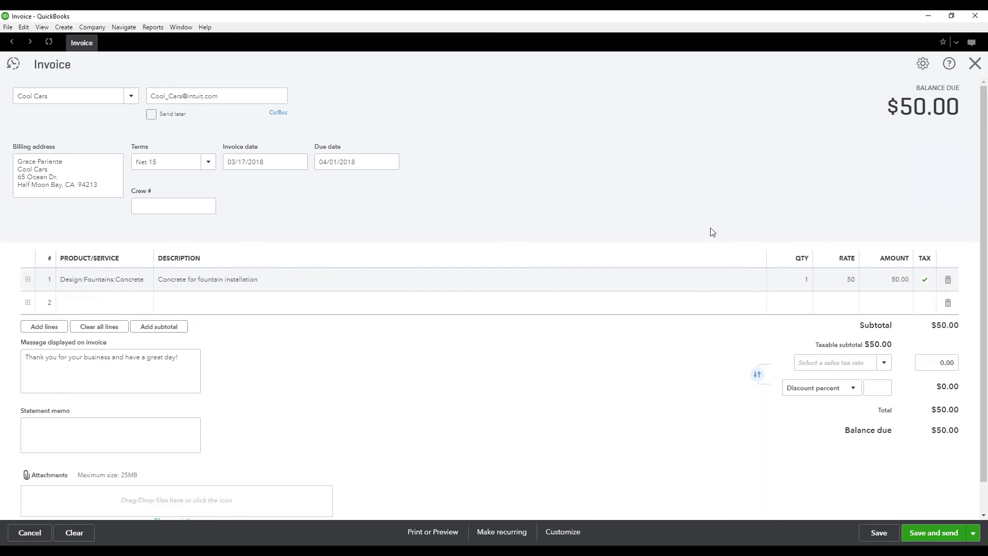
left_click(794, 285)
type("8")
left_click(630, 341)
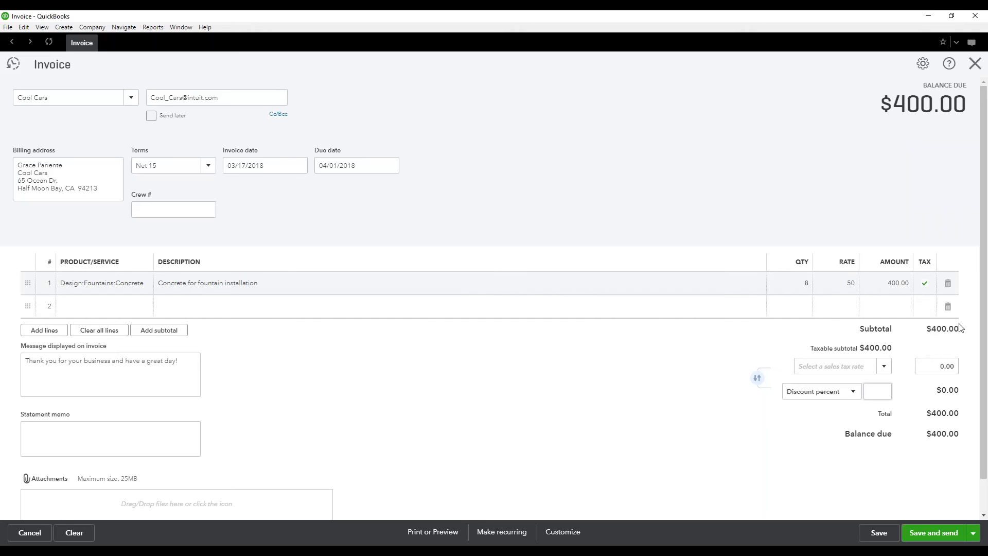
Step: Unmark the concrete line as taxable and mark it as taxable again
left_click(929, 292)
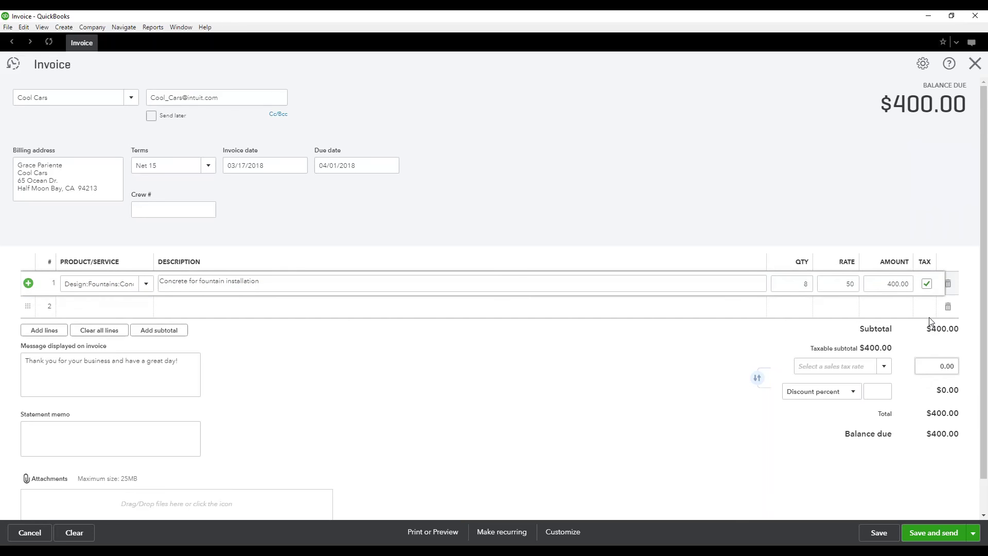
left_click(927, 285)
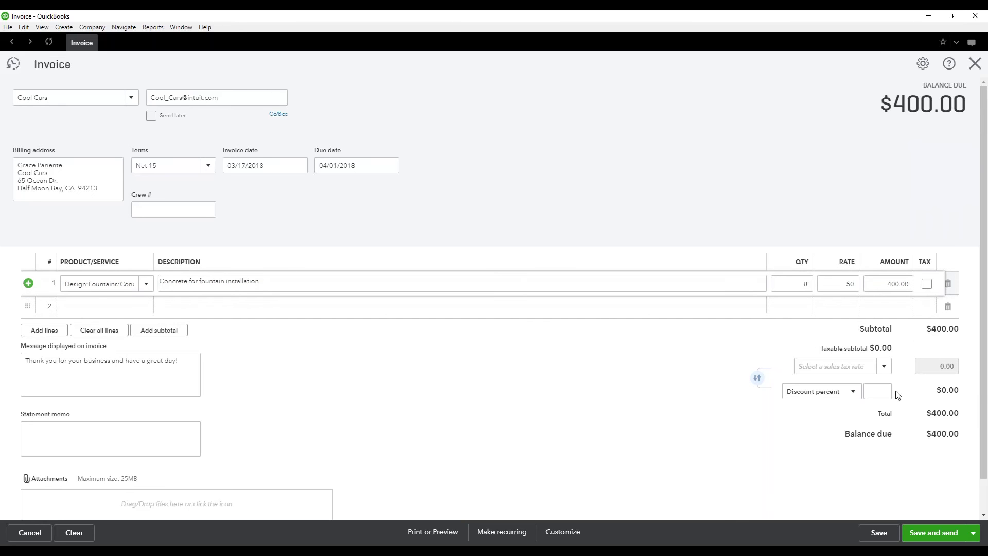
left_click(927, 286)
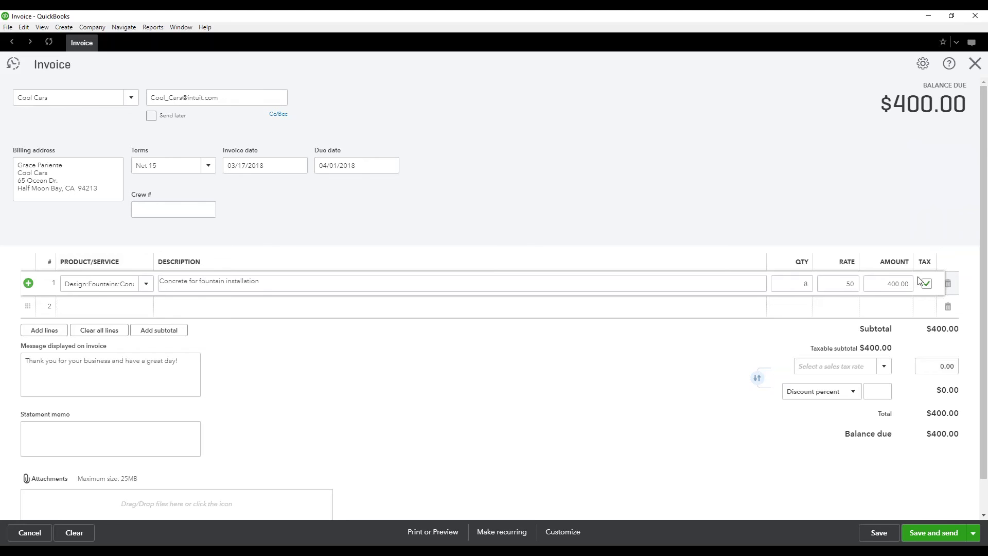
Step: Apply the California (8%) sales tax rate to the invoice
left_click(884, 367)
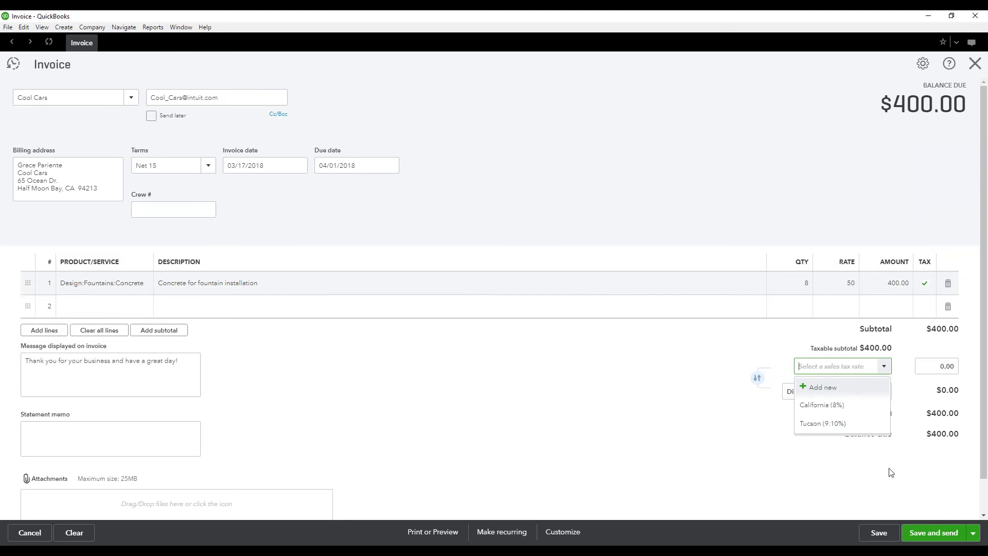
left_click(857, 411)
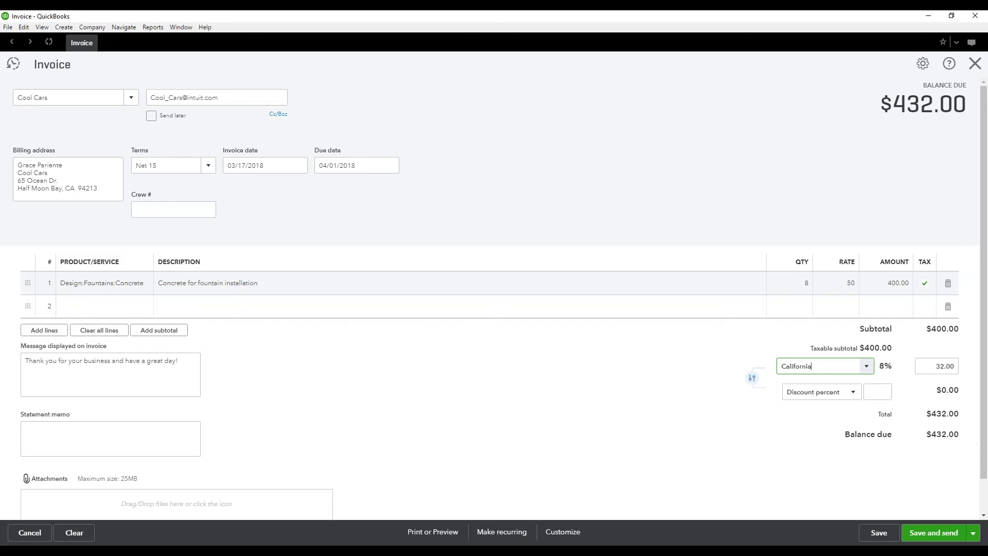
Step: Replace the invoice's sales tax with a new single rate named Florida, with agency FDOR and a rate of 10%
left_click(870, 366)
key("BackSpace")
left_click(391, 265)
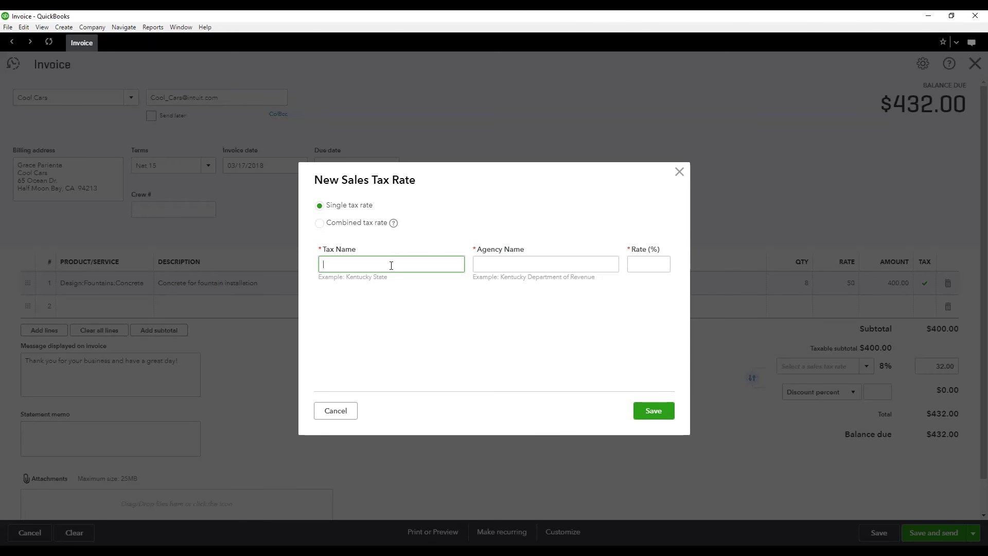
type("Florida")
left_click(537, 265)
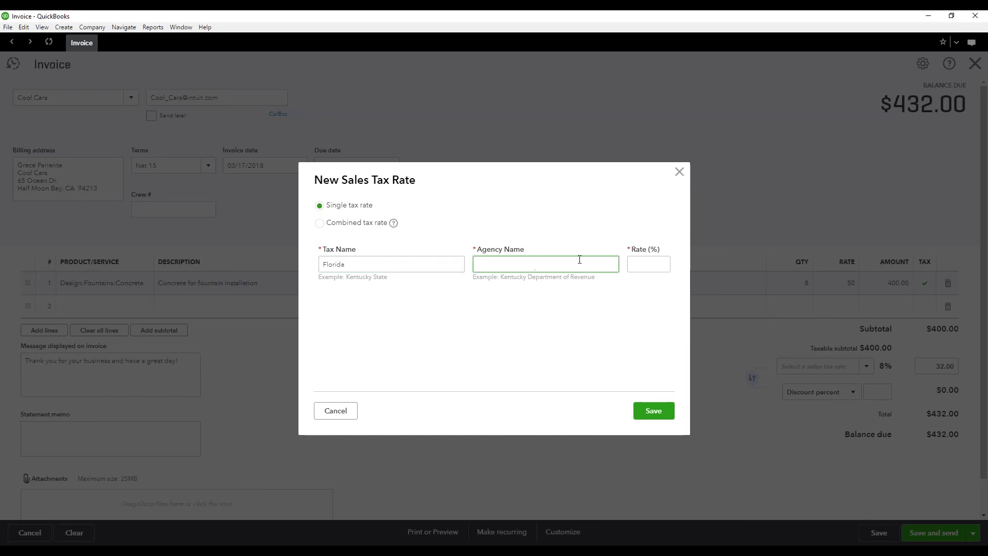
type("FDOR")
left_click(638, 263)
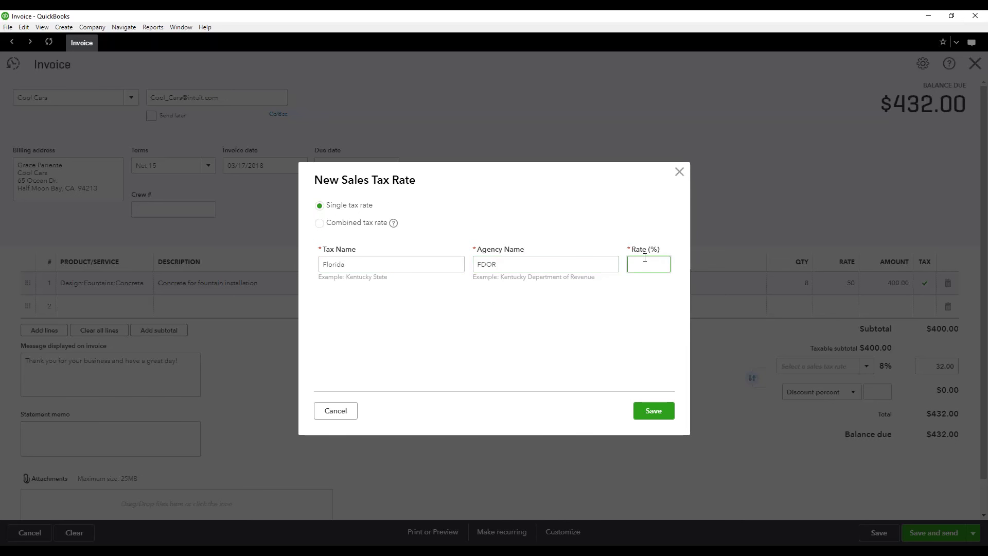
type("10")
left_click(652, 412)
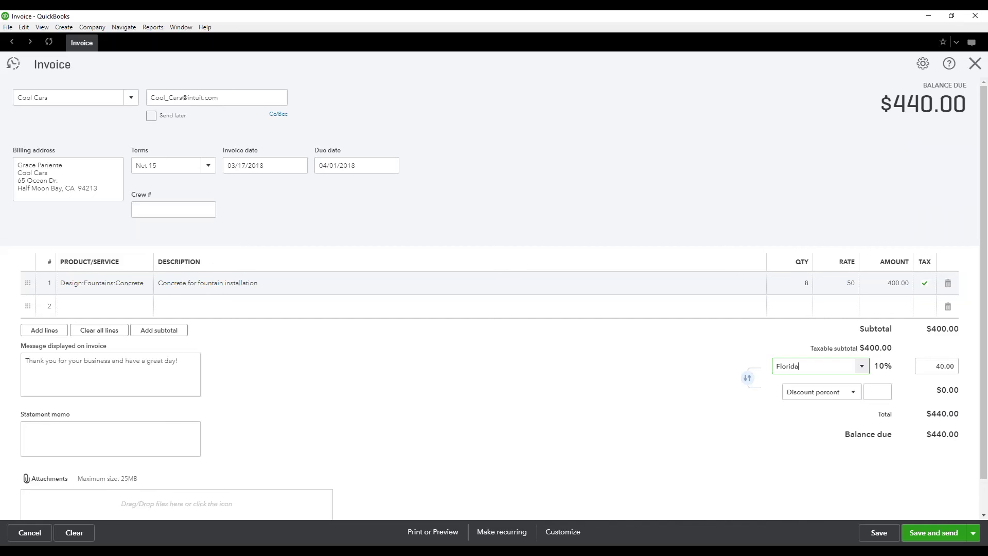
Step: Apply a fixed discount value of 50 to the invoice
left_click(853, 395)
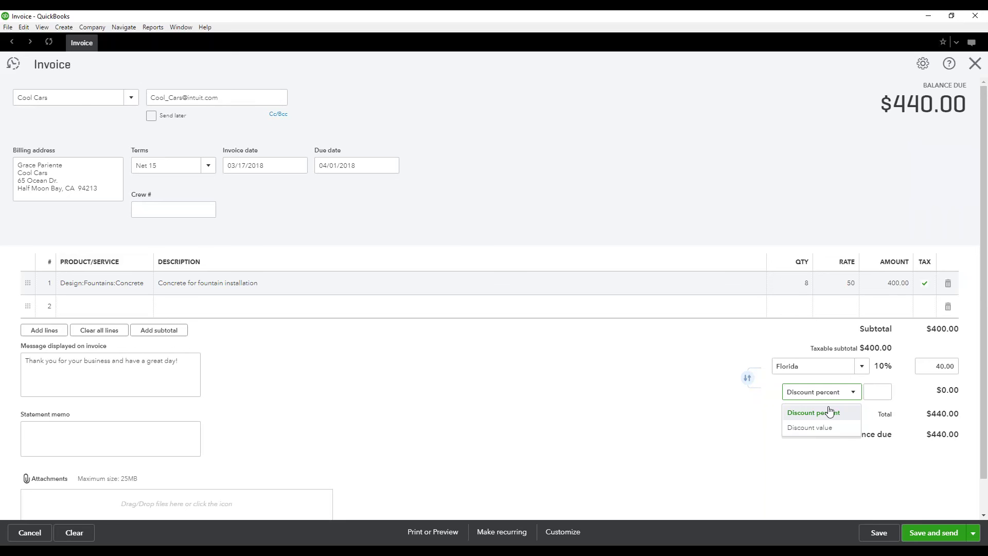
left_click(805, 429)
left_click(870, 390)
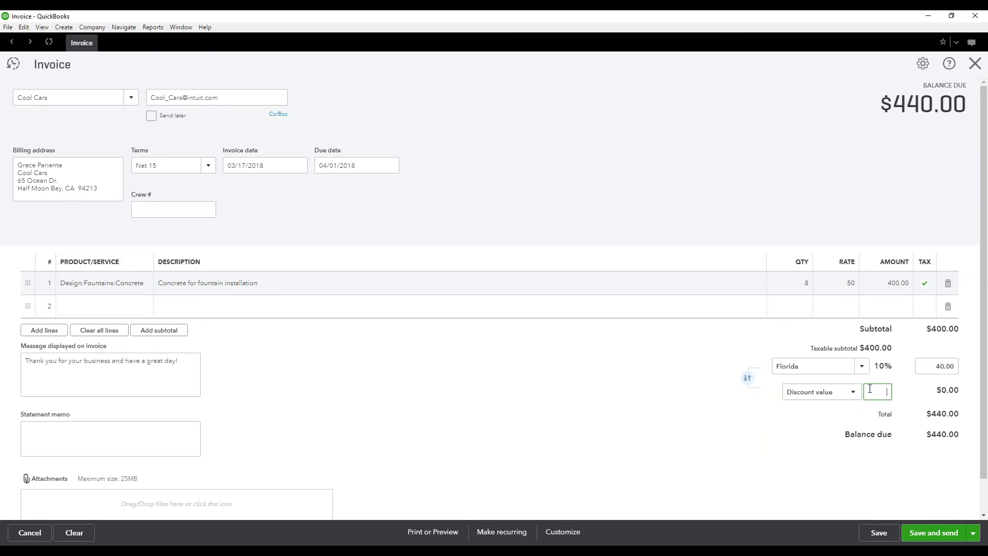
left_click(712, 380)
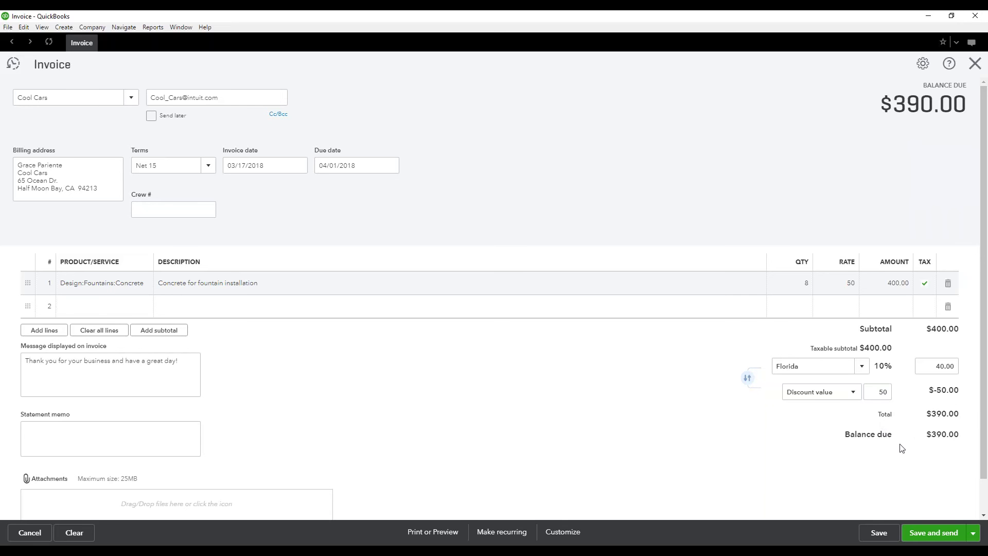
Step: Switch the invoice discount to Discount percent and set it to 5
left_click(853, 394)
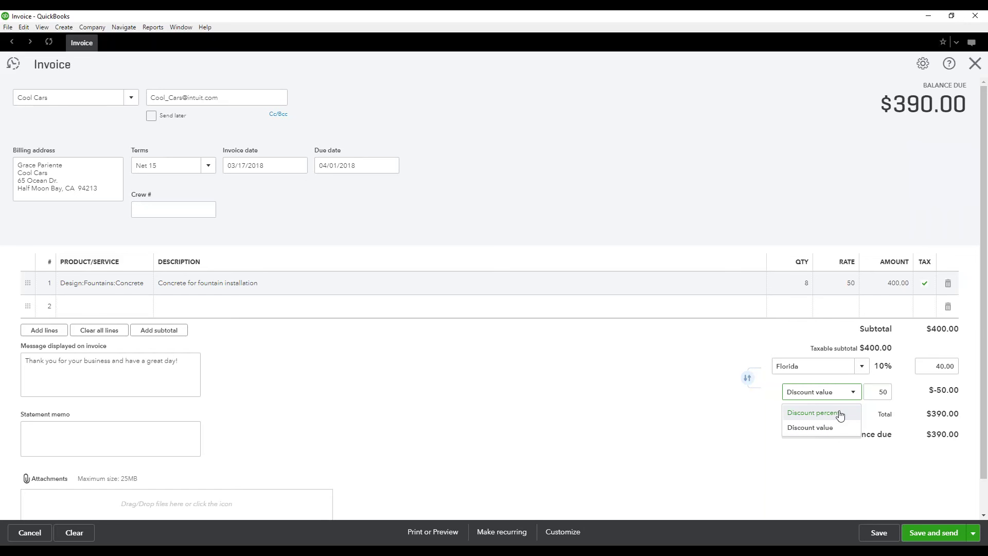
left_click(824, 414)
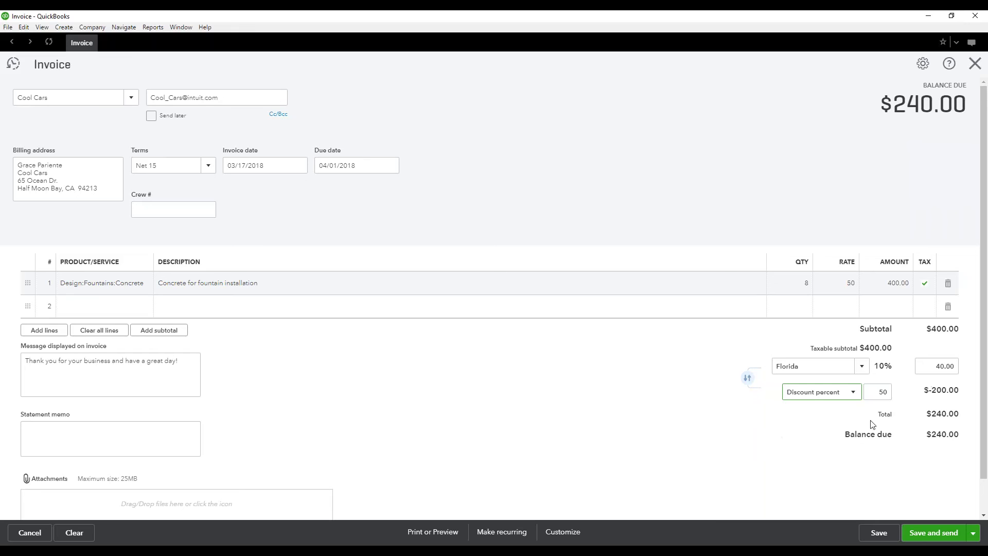
double_click(875, 388)
type("5")
left_click(830, 425)
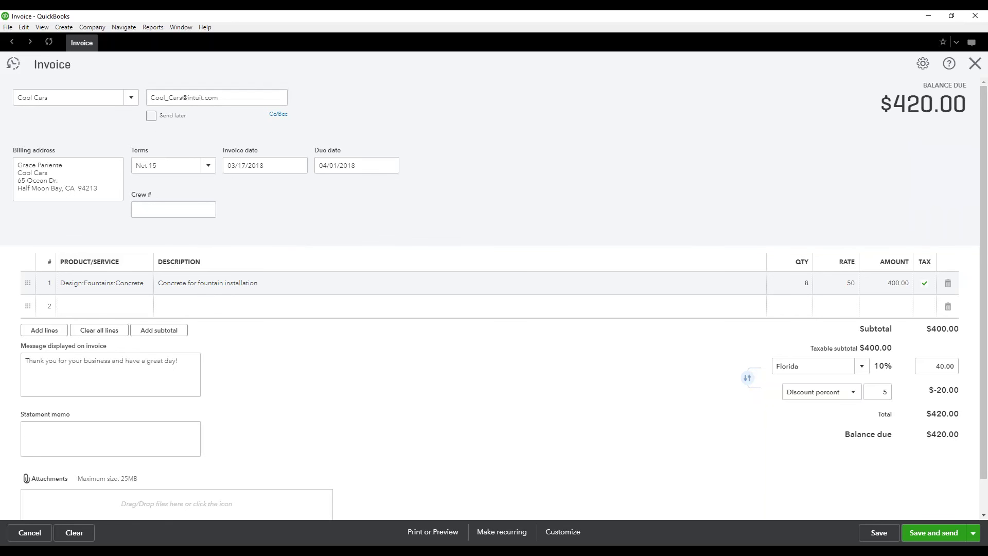
Step: Turn the Send later option on and off again, and view the alternative save options for the invoice
left_click(152, 116)
left_click(151, 116)
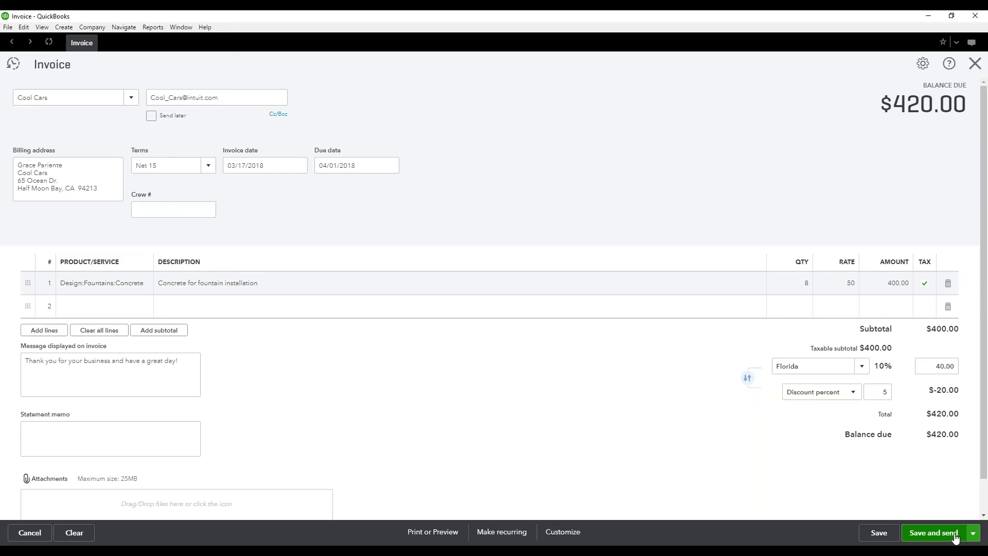
left_click(973, 533)
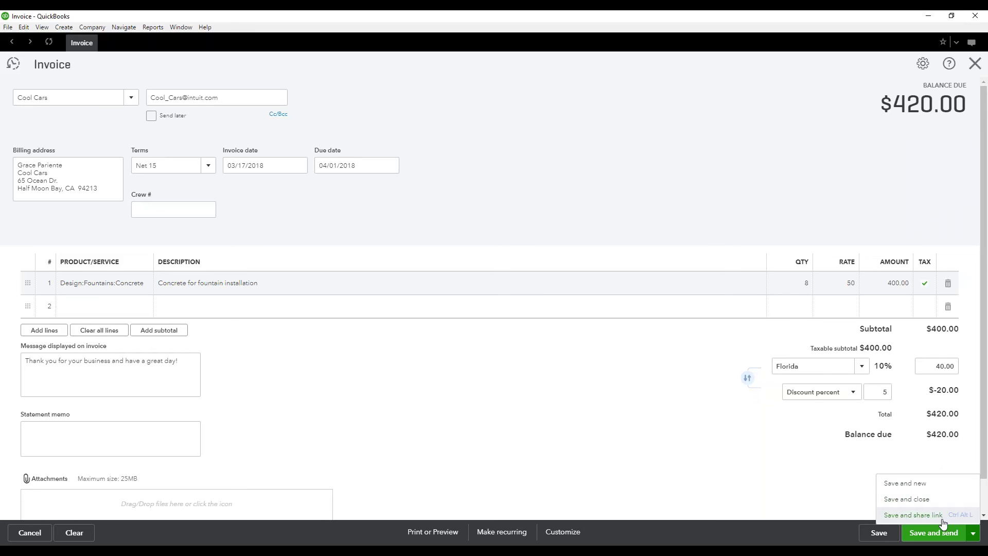
left_click(740, 483)
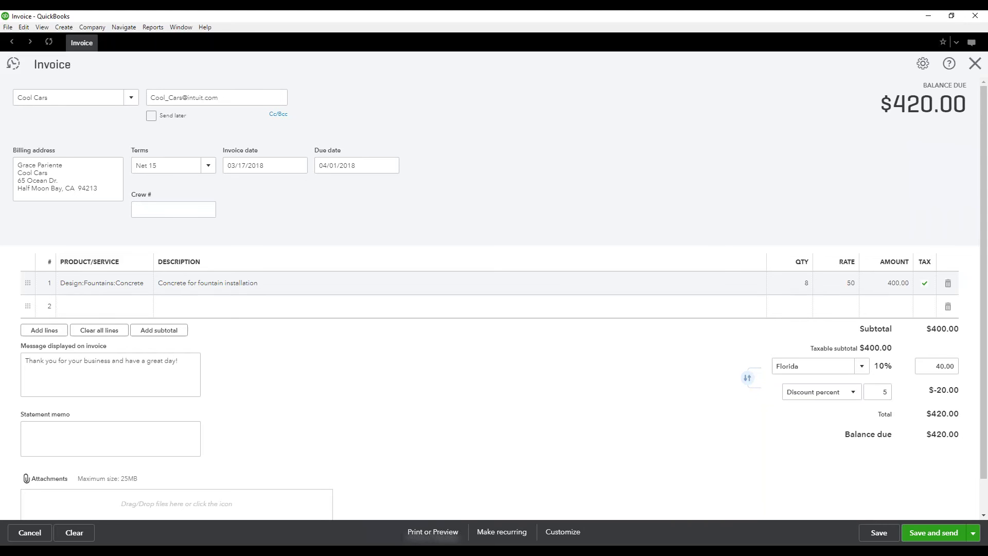
Step: Preview the printed invoice, check its header, line item and totals, and close the preview
left_click(444, 533)
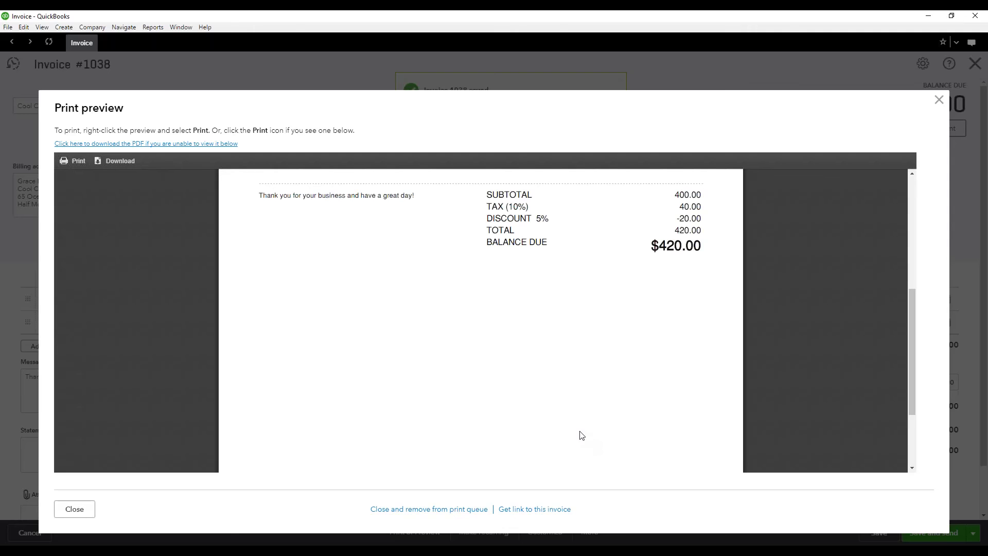
scroll(594, 351, "up", 1)
scroll(594, 351, "up", 5)
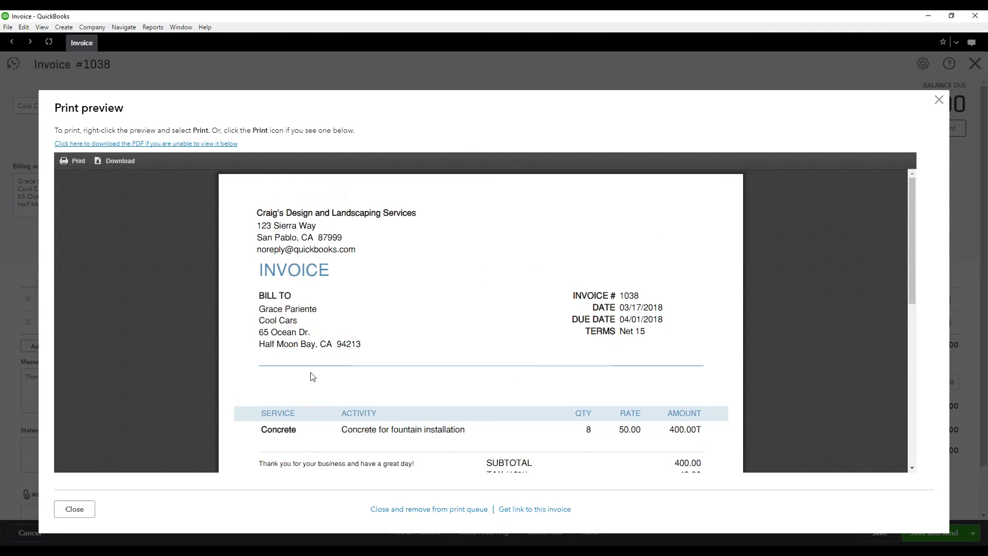
scroll(430, 357, "down", 2)
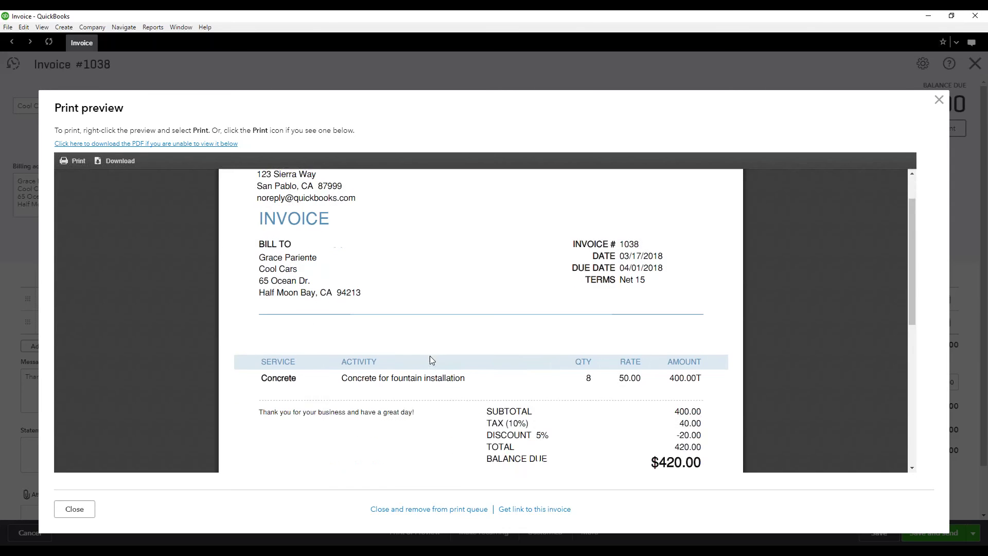
scroll(430, 356, "up", 2)
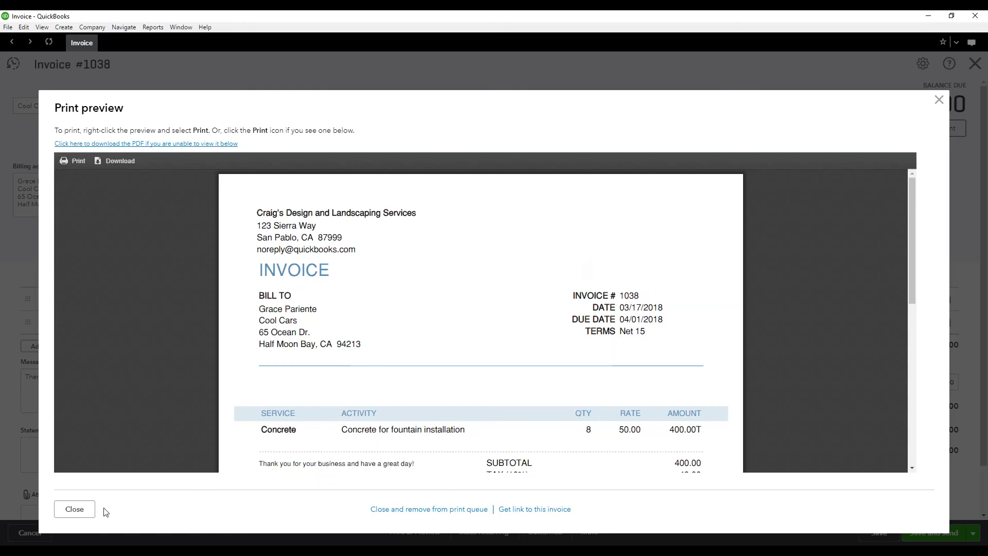
left_click(74, 510)
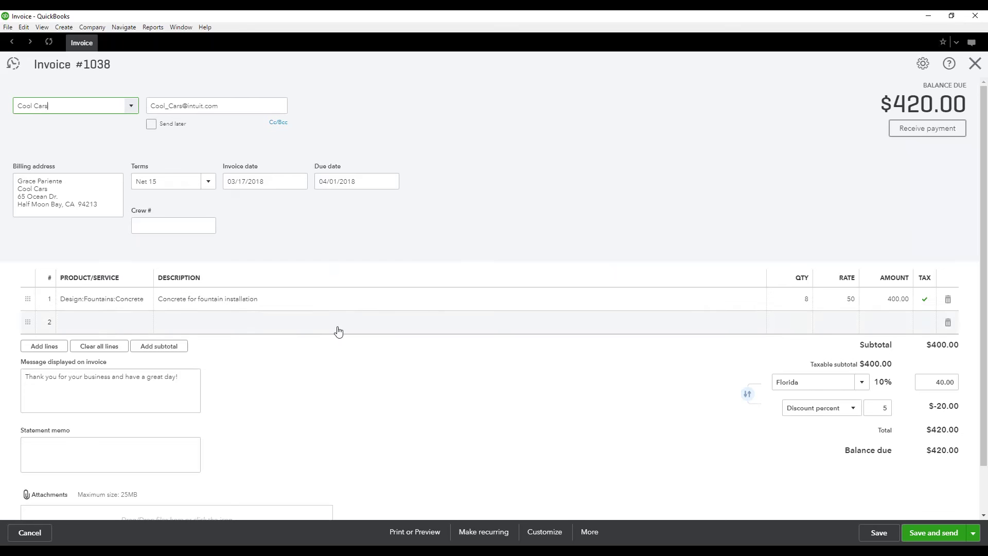
Step: Make the invoice recurring with type Scheduled, created 1 day in advance
left_click(497, 535)
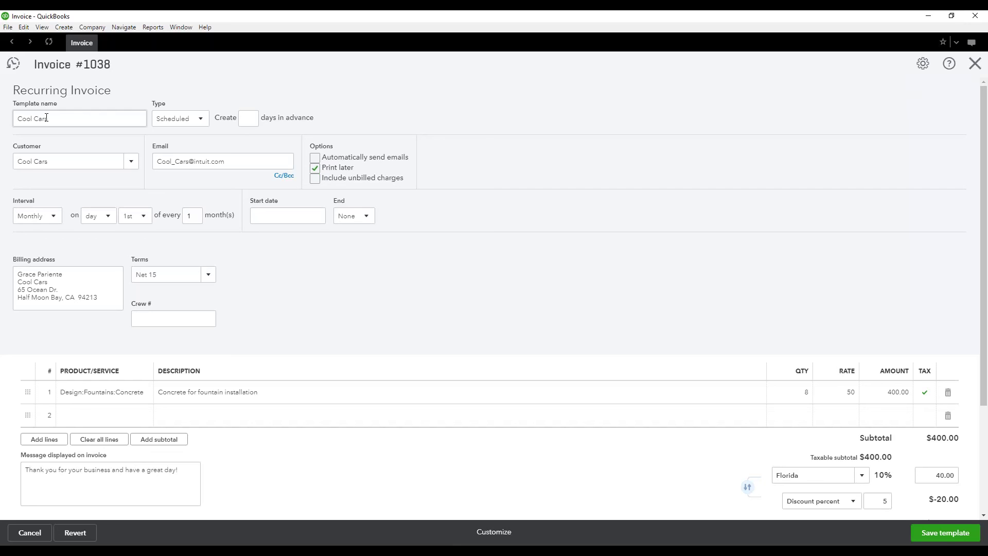
left_click(201, 119)
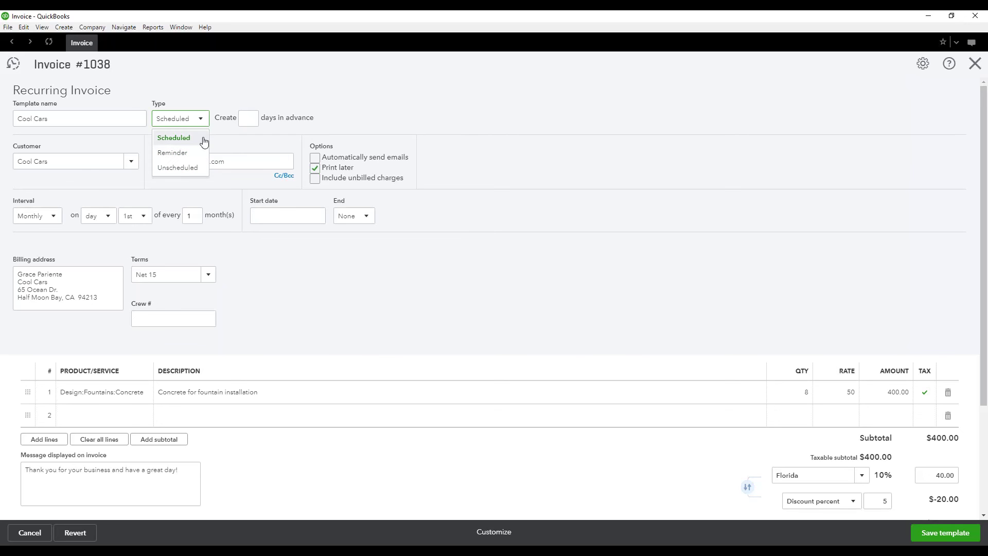
left_click(205, 143)
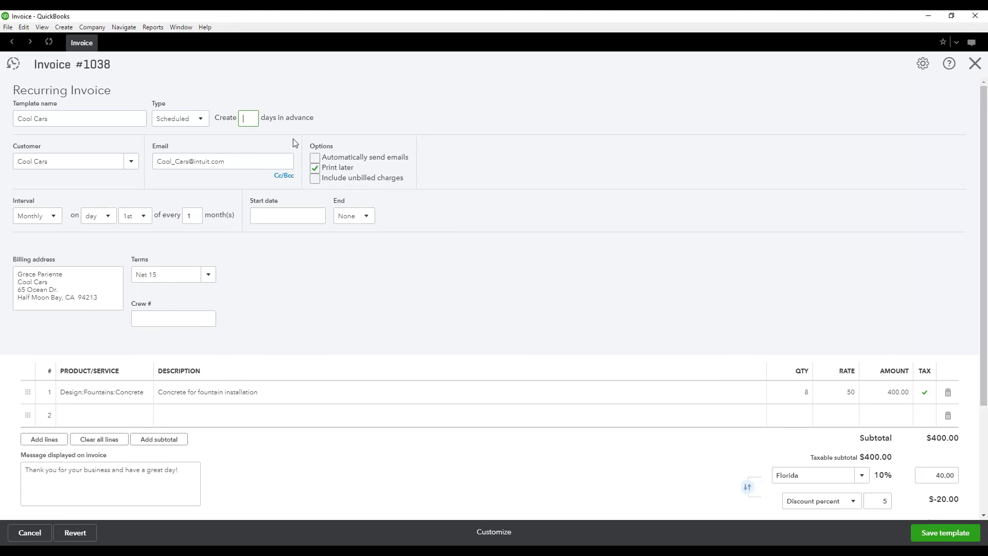
type("0")
key("BackSpace")
left_click(143, 418)
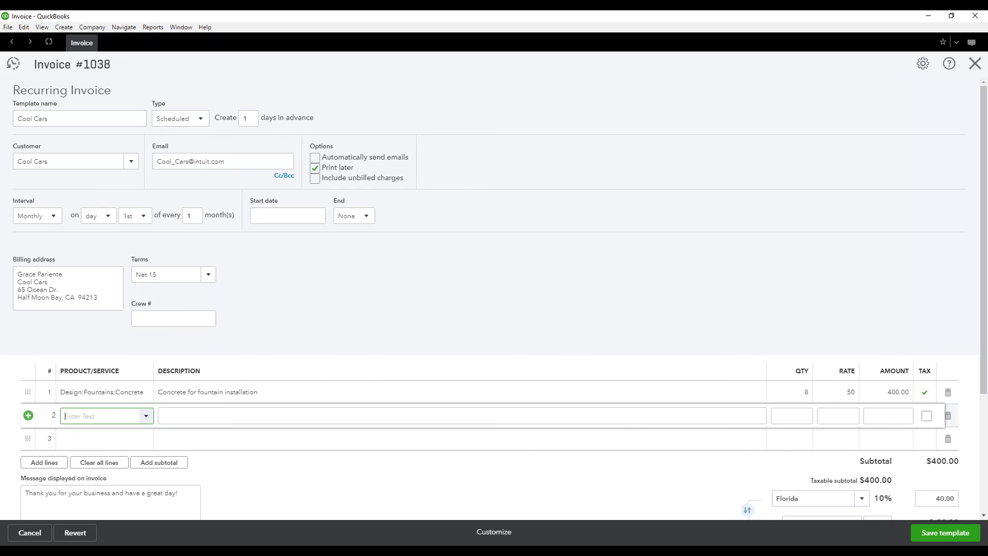
Step: Examine the frequency and day options available for the recurring invoice's interval
left_click(45, 217)
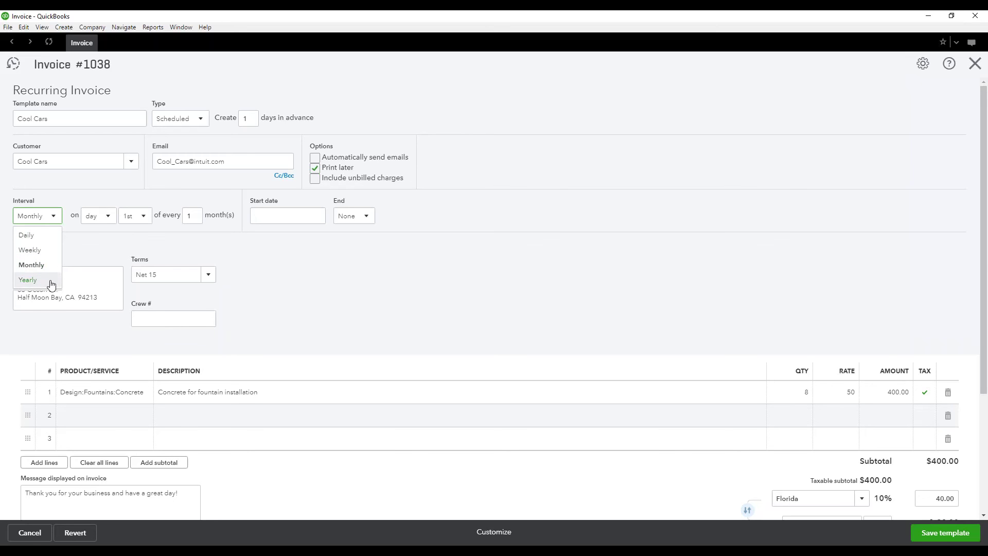
left_click(322, 260)
left_click(107, 219)
left_click(312, 260)
Step: Try the first and second Monday for the monthly interval, check the weekday choices, and return the interval to day
left_click(112, 218)
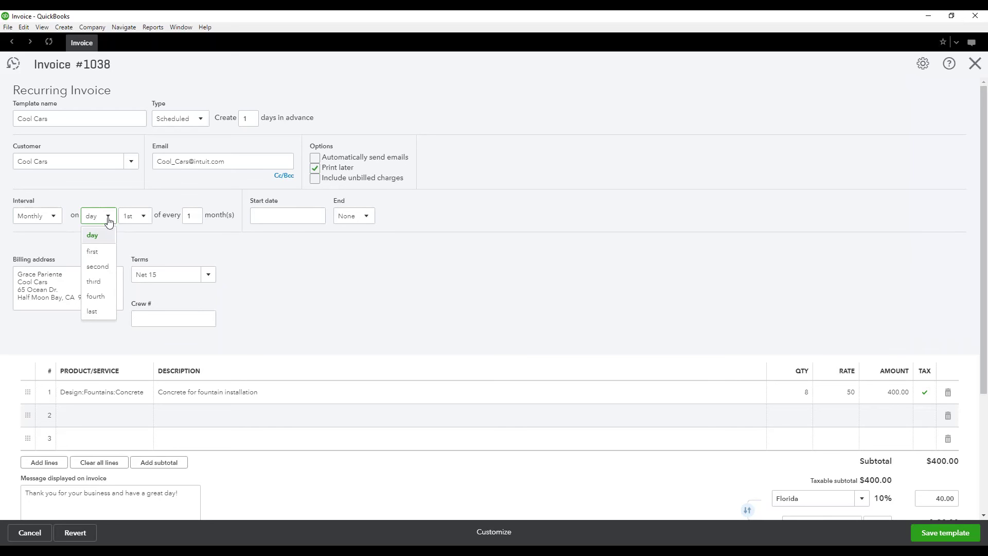
left_click(98, 252)
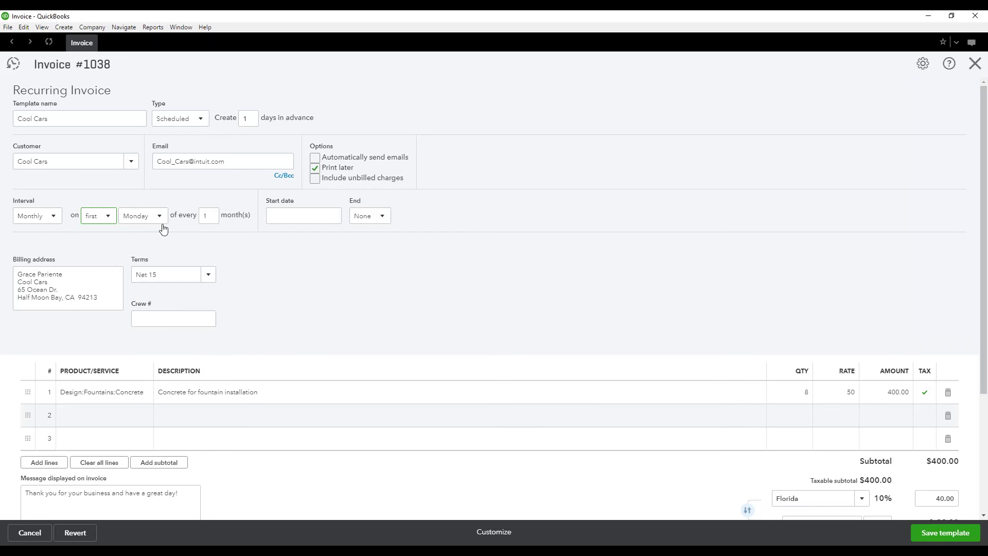
left_click(108, 217)
left_click(99, 252)
left_click(108, 216)
left_click(102, 266)
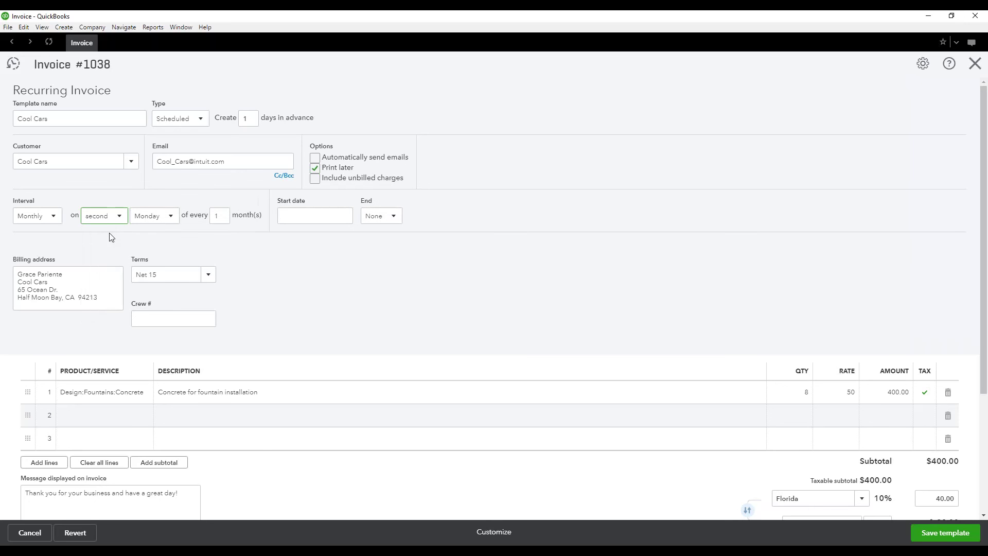
left_click(169, 216)
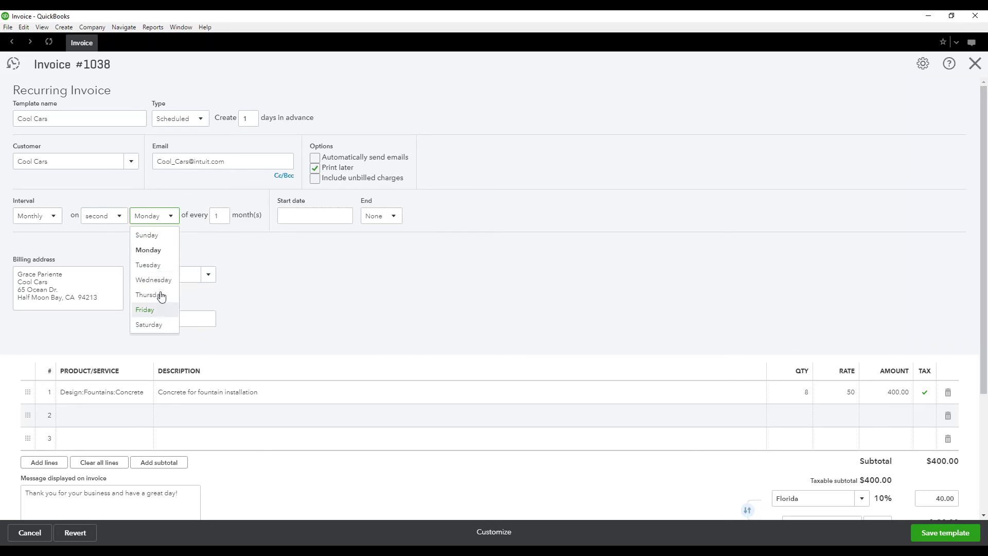
left_click(258, 252)
left_click(122, 219)
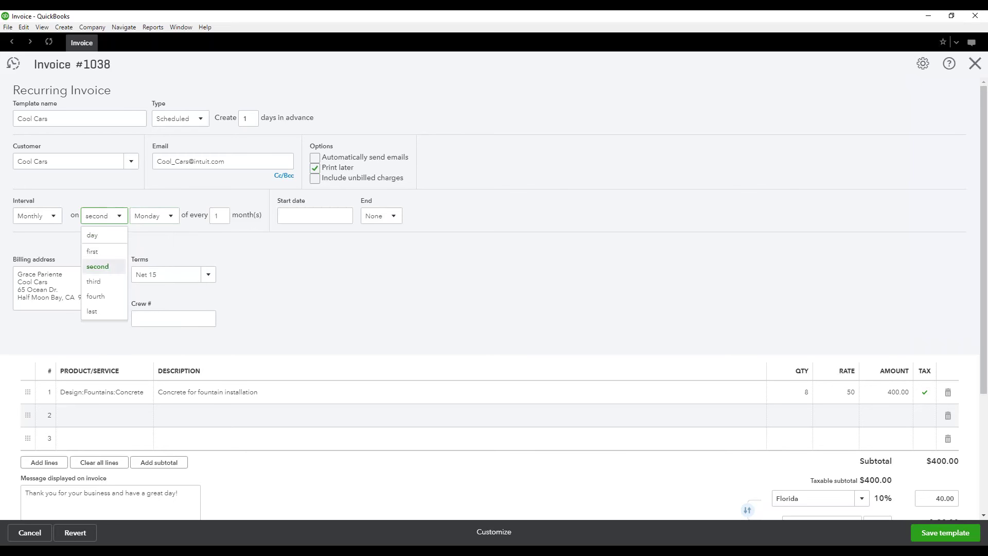
left_click(97, 234)
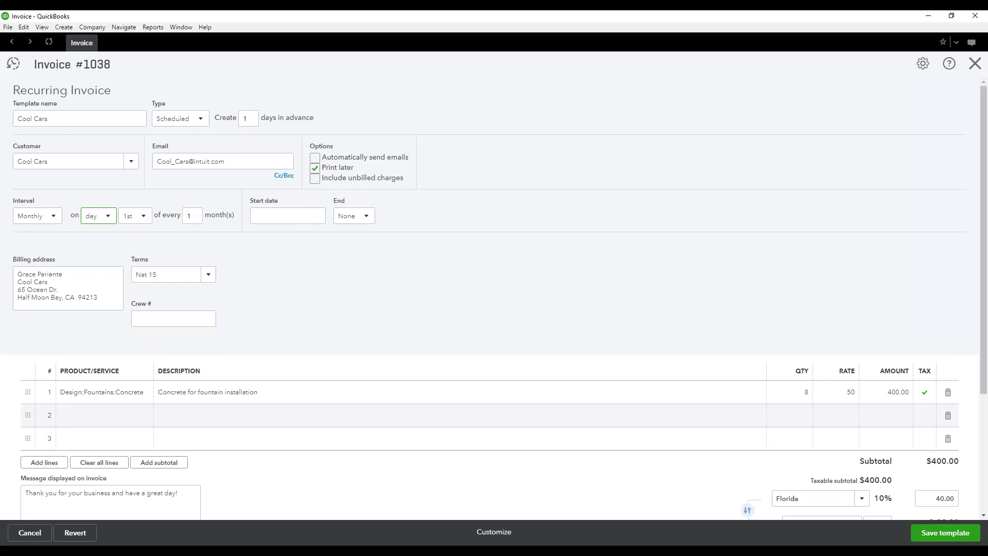
Step: Schedule the monthly recurring invoice for the 17th day of the month
left_click(134, 217)
scroll(131, 319, "down", 4)
left_click(131, 317)
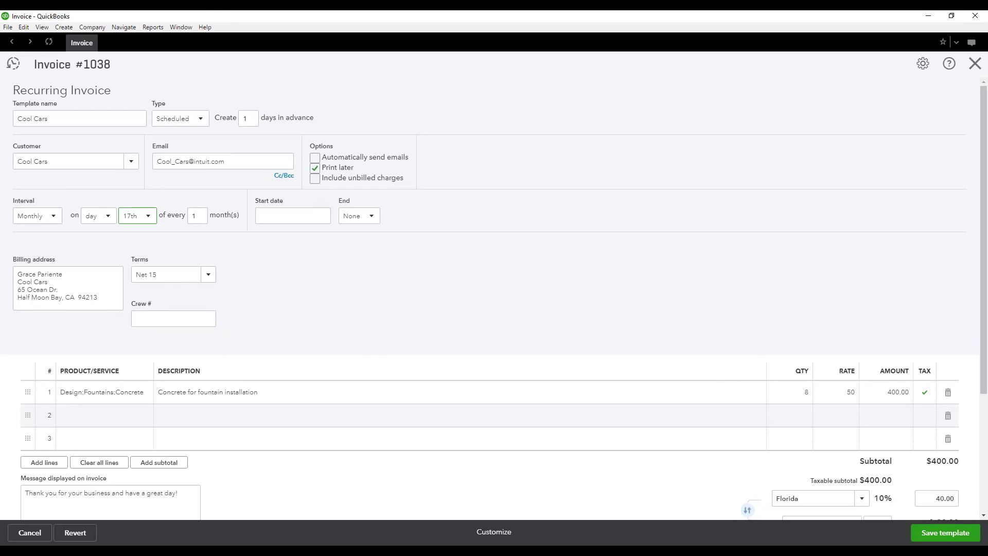
left_click(247, 120)
Step: Set the recurring invoice's start date to 04/01/2018
left_click(323, 218)
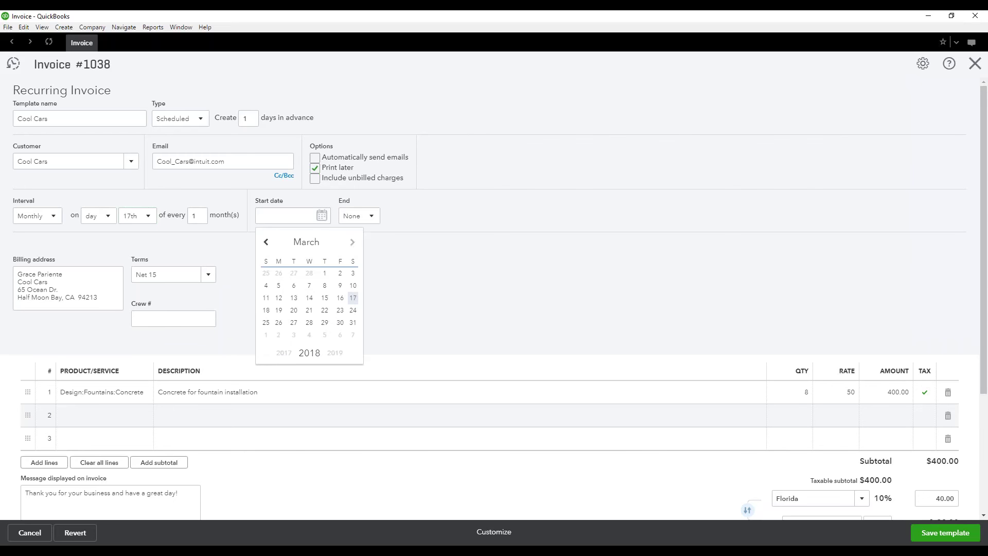
left_click(353, 242)
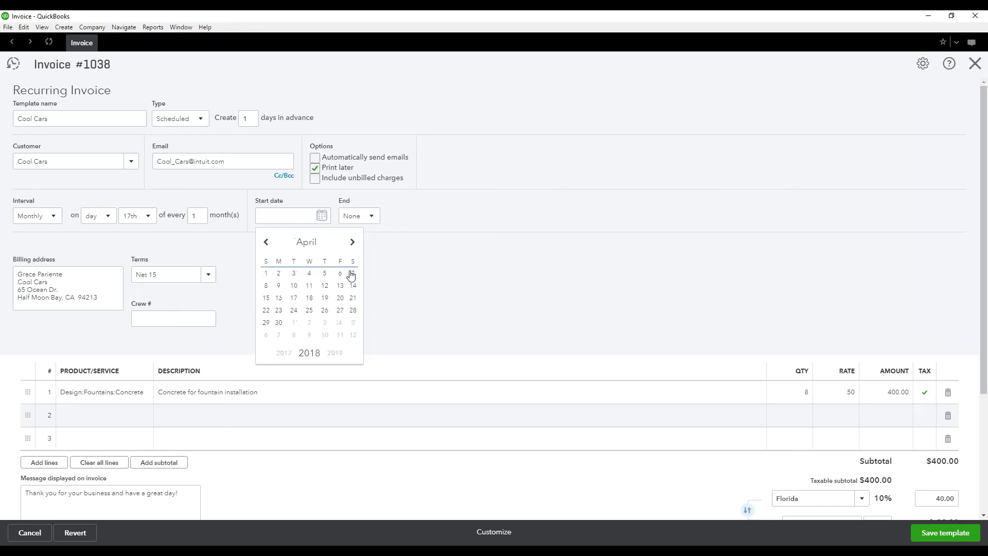
left_click(266, 274)
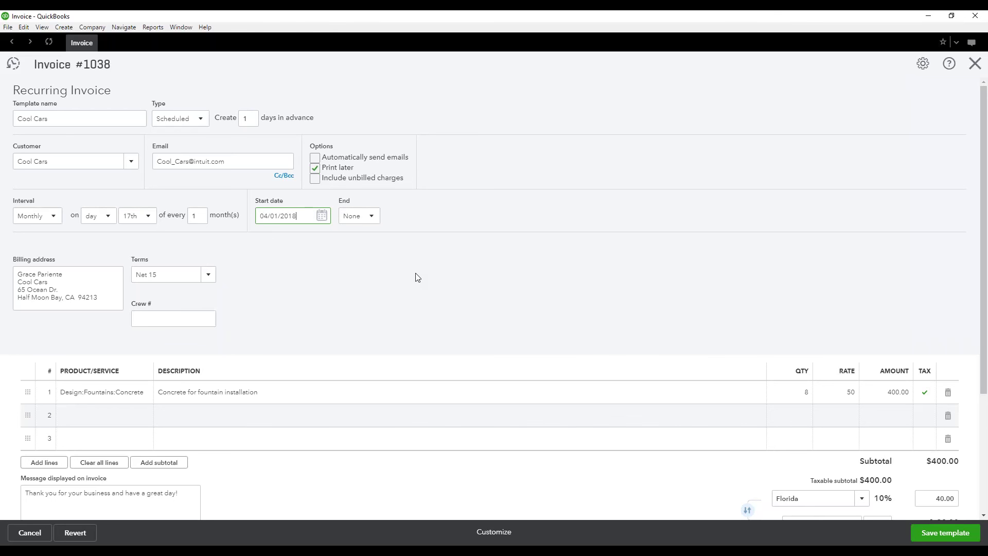
Step: Try the By and After end options for the recurring invoice, and return the end setting to None
left_click(373, 219)
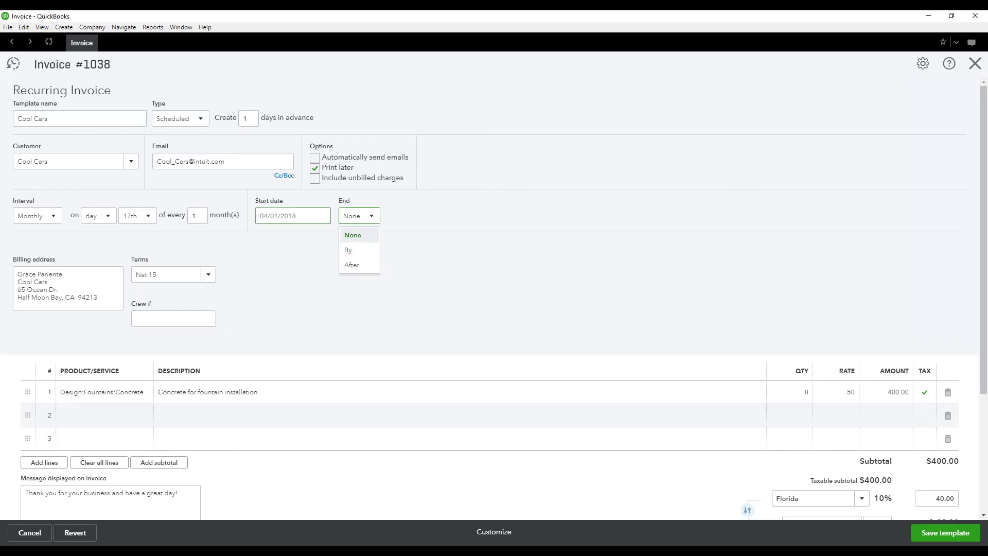
left_click(349, 251)
left_click(447, 219)
left_click(368, 216)
left_click(350, 265)
key("Tab")
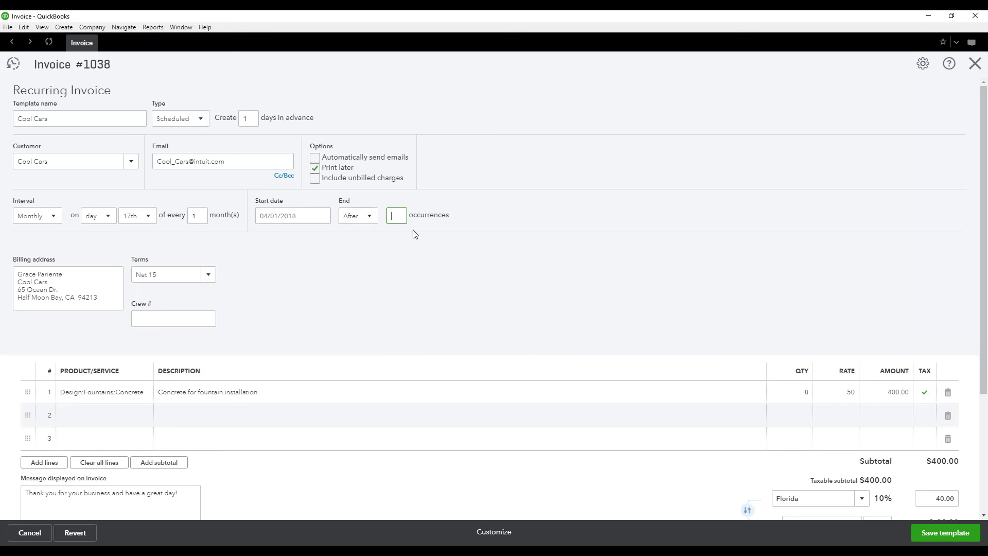
left_click(354, 216)
left_click(352, 235)
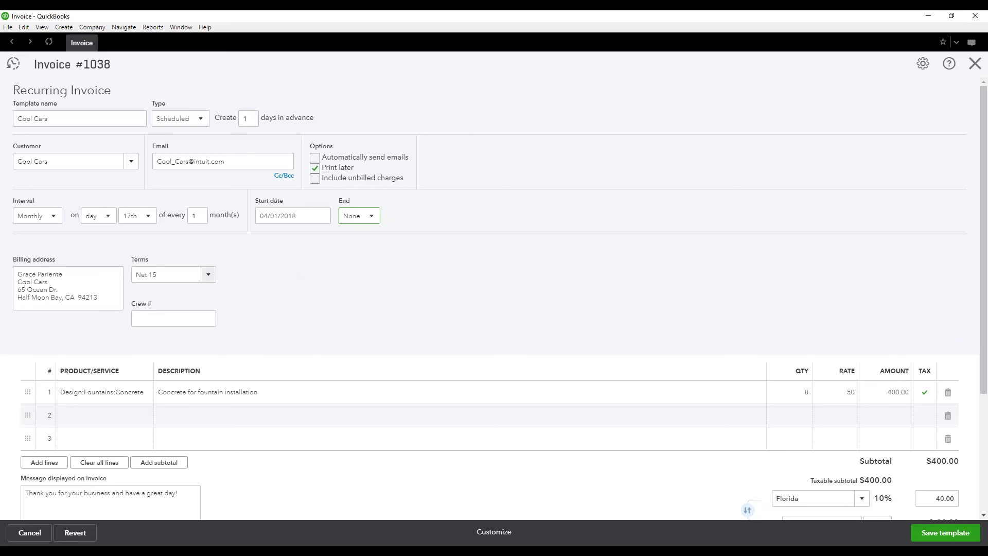
Step: Check the payment terms and set the recurring invoice's crew number to 154
left_click(208, 275)
key("Tab")
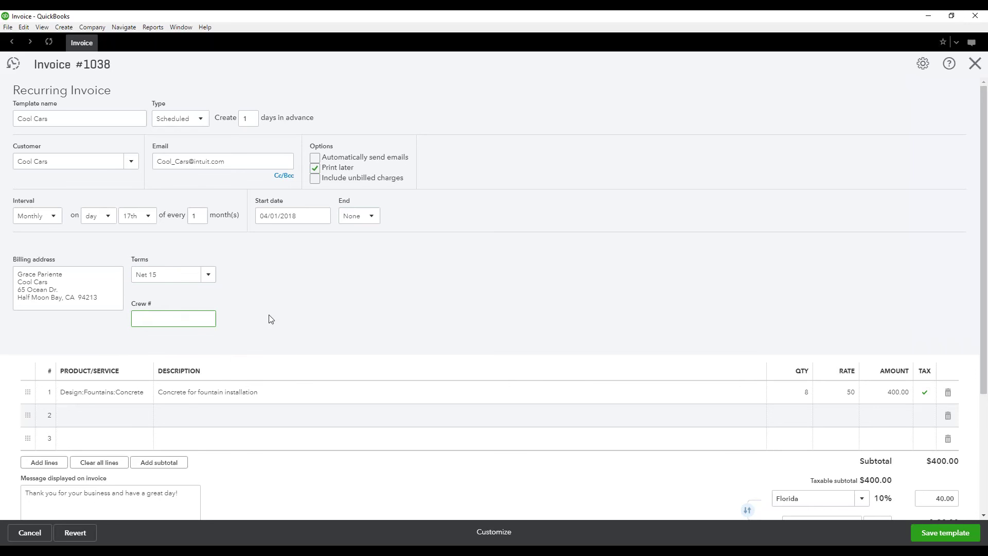
left_click(144, 316)
type("154")
left_click(450, 293)
Step: Add a subtotal line below the concrete item and delete it again
scroll(511, 354, "down", 2)
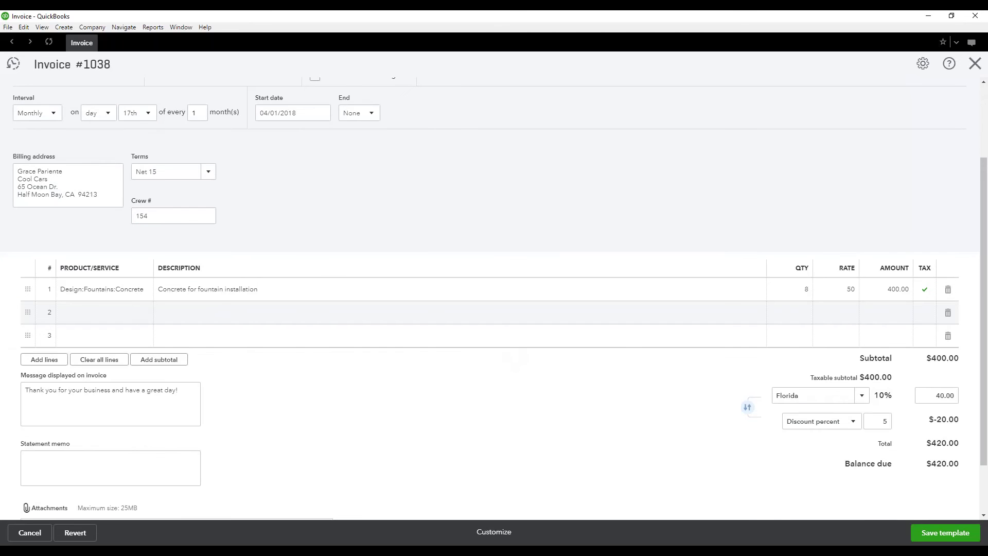
left_click(170, 361)
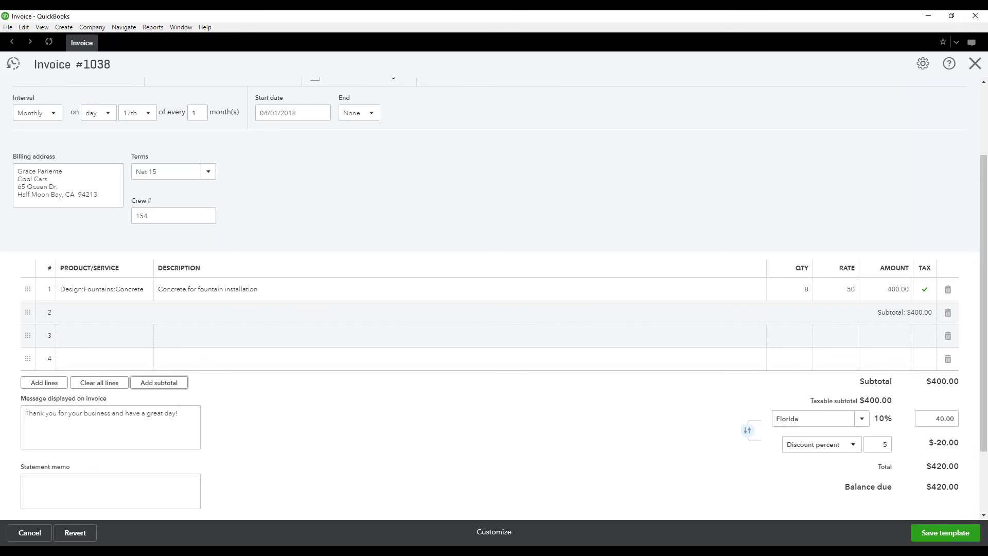
left_click(948, 313)
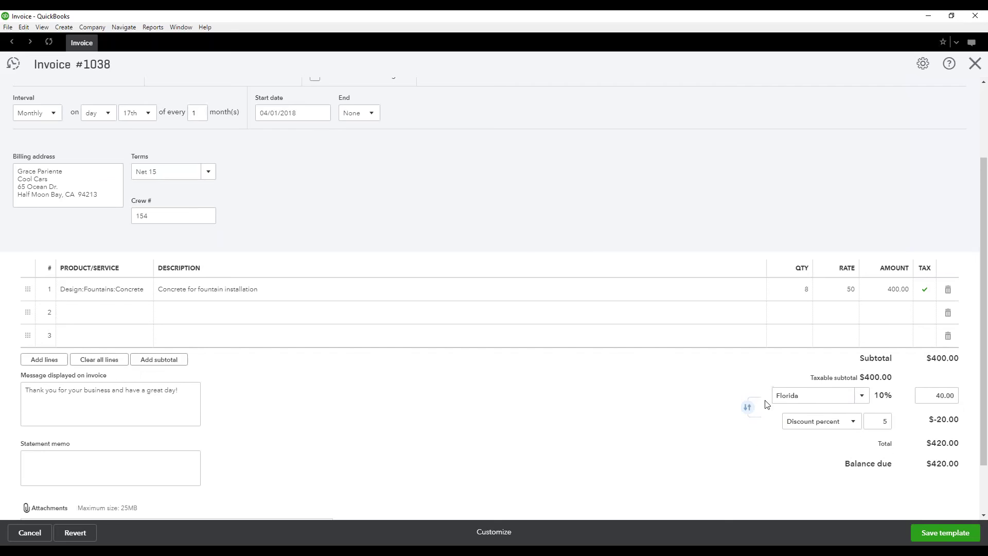
Step: Review the recurring invoice template and clear the discount percentage in its totals
scroll(397, 365, "down", 1)
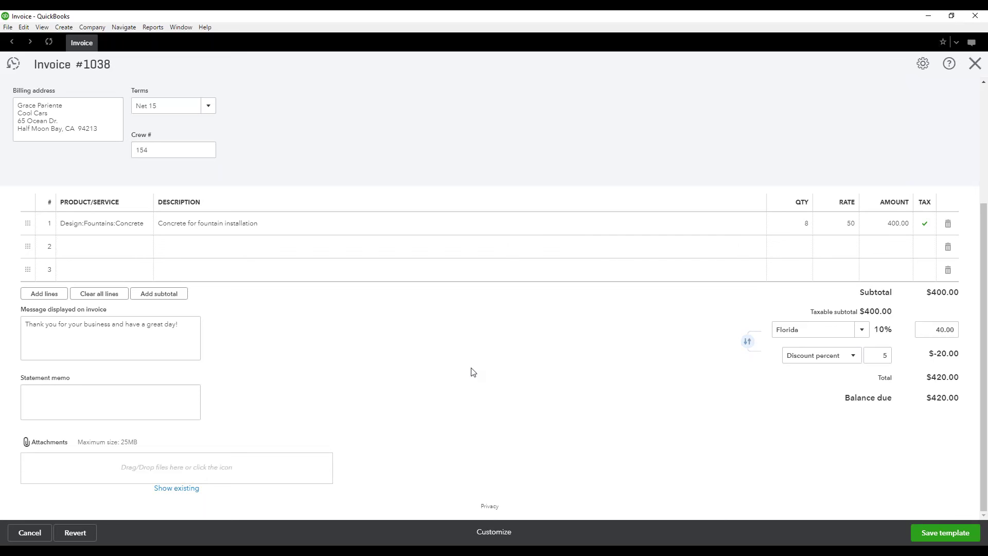
scroll(456, 373, "up", 3)
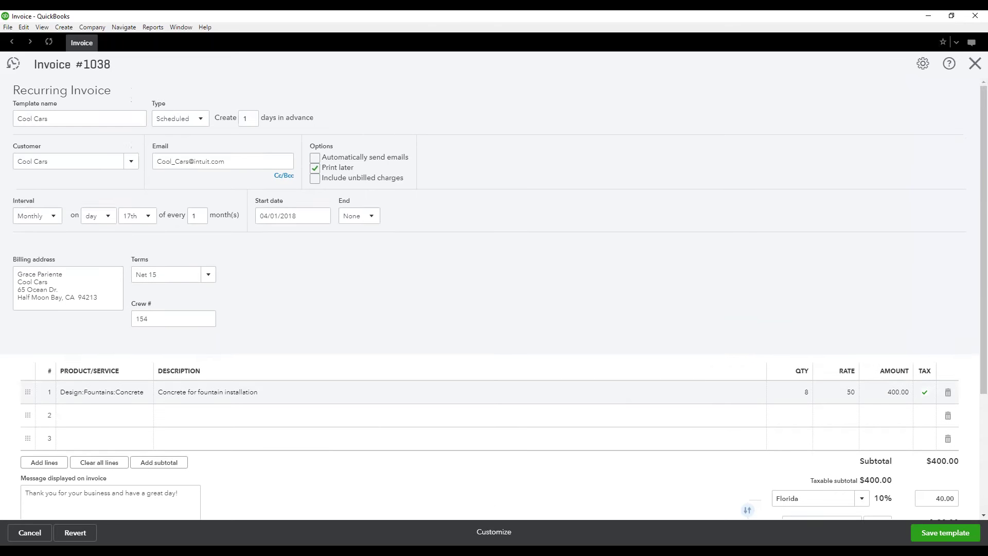
scroll(738, 367, "down", 3)
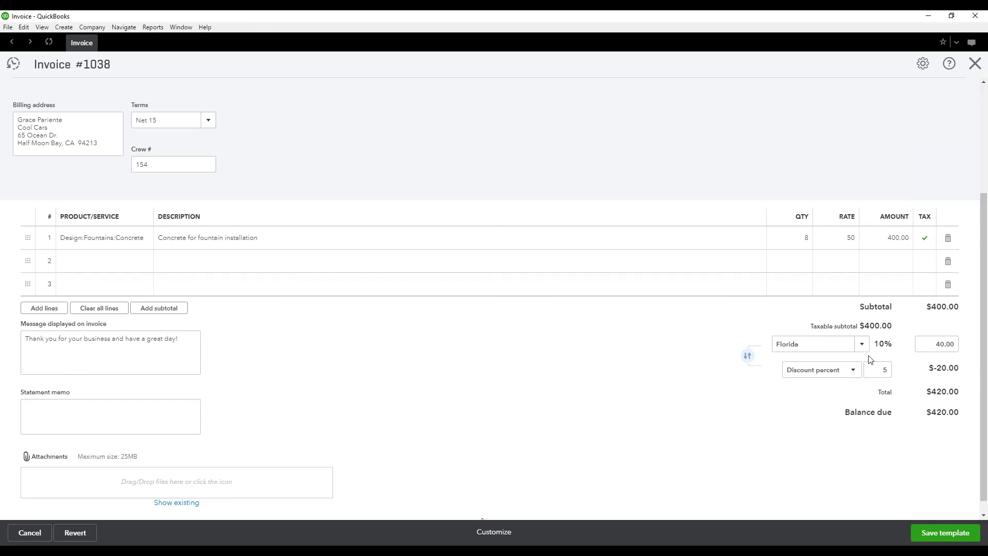
left_click(853, 370)
left_click(881, 372)
key("BackSpace")
left_click(645, 418)
scroll(865, 446, "down", 1)
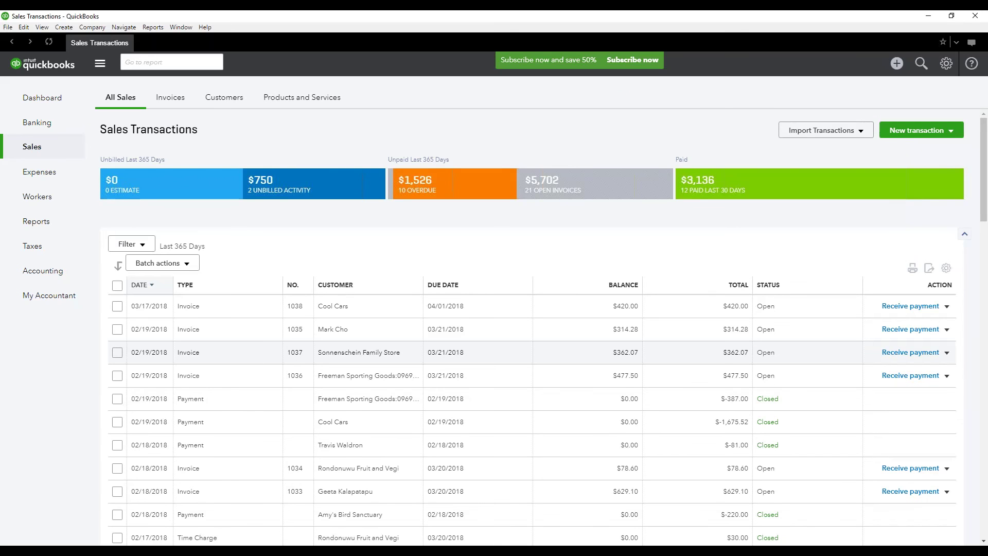
left_click(946, 131)
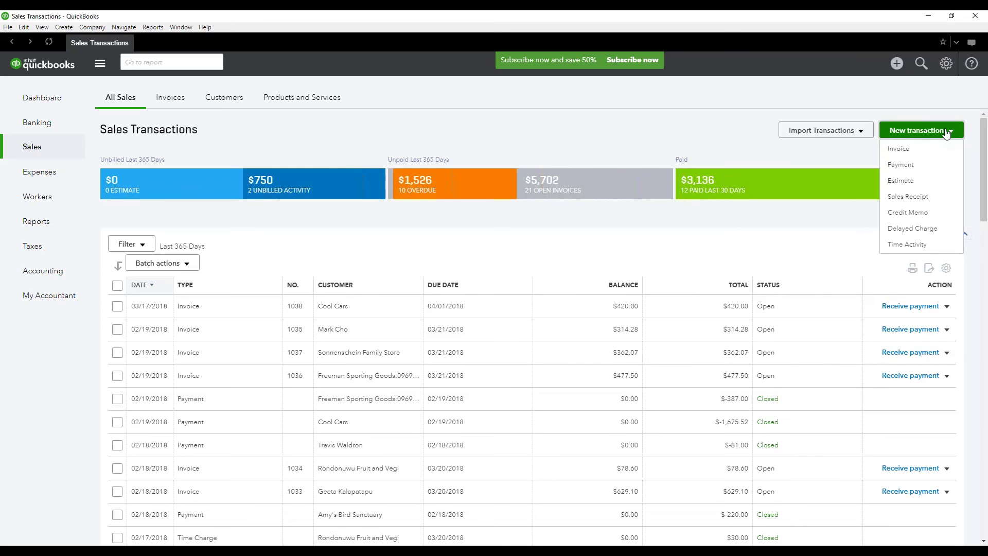
left_click(470, 254)
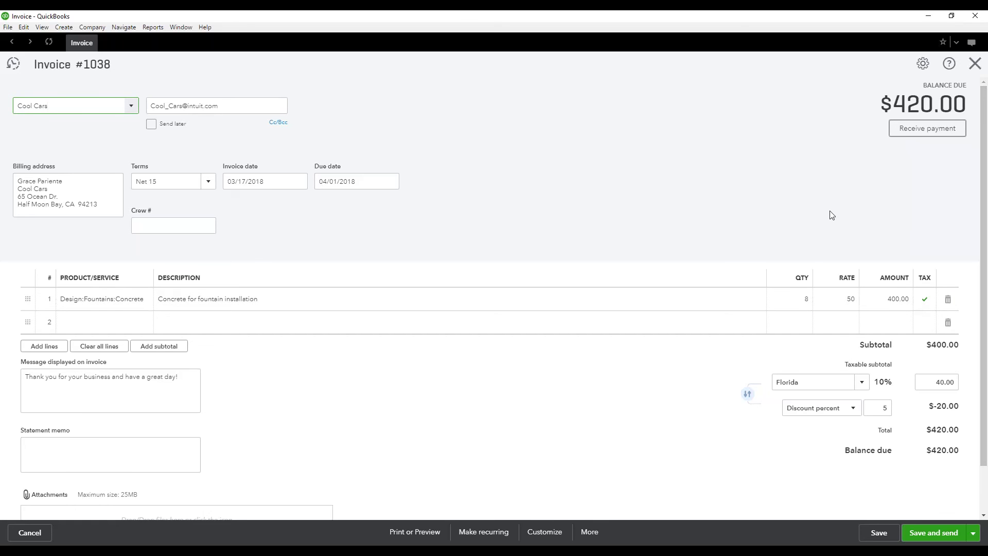
Step: Email the Cool Cars invoice to the customer after checking its message body and PDF preview
scroll(499, 406, "down", 2)
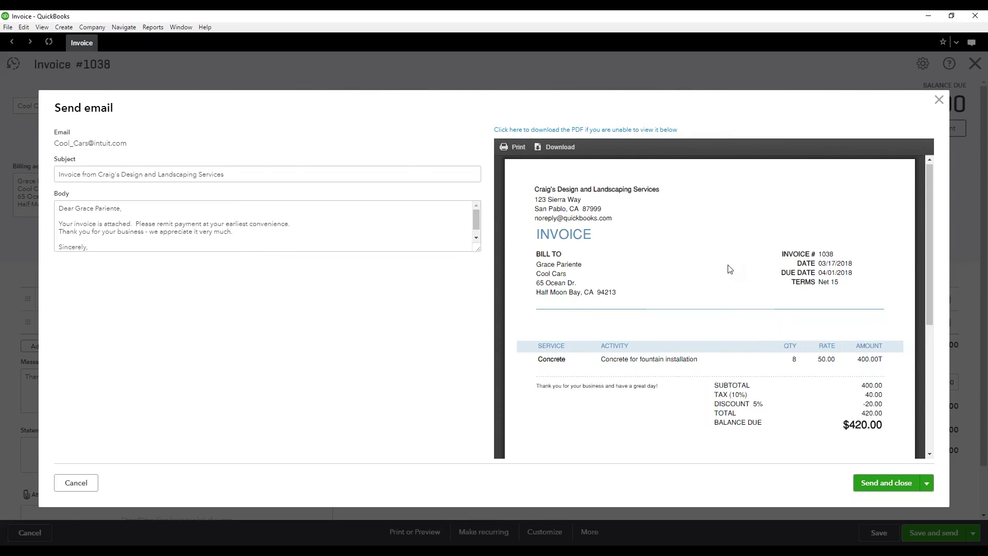
scroll(729, 269, "down", 5)
scroll(728, 269, "up", 5)
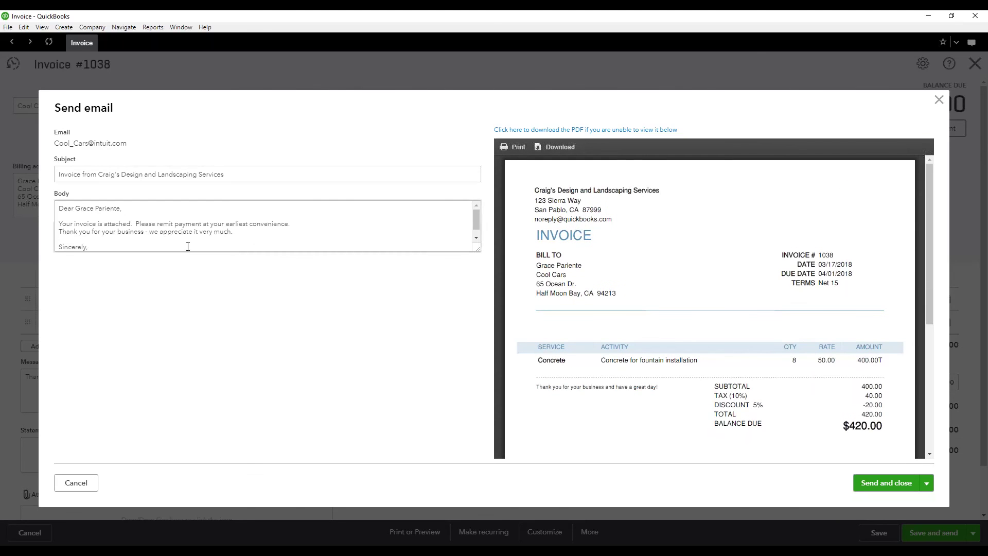
scroll(188, 242, "down", 1)
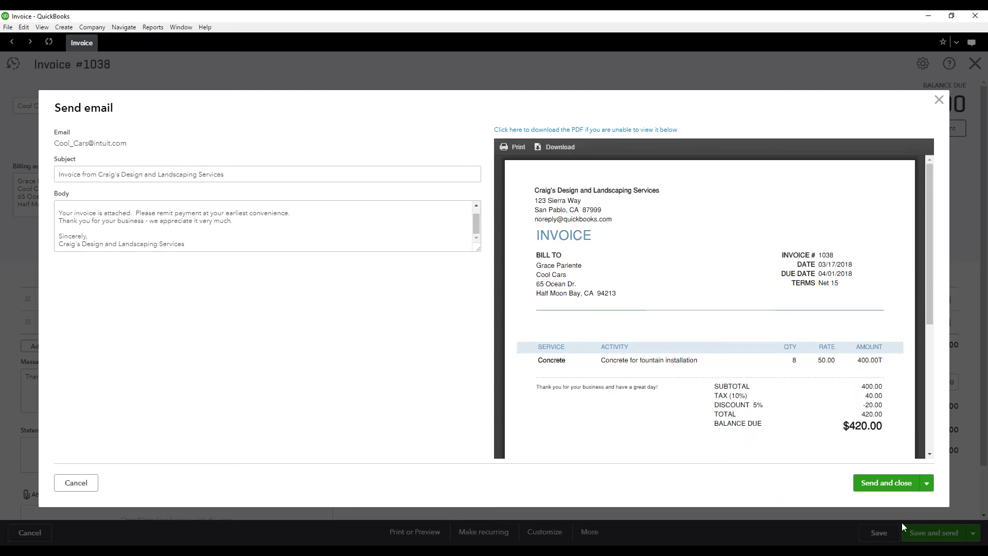
left_click(886, 483)
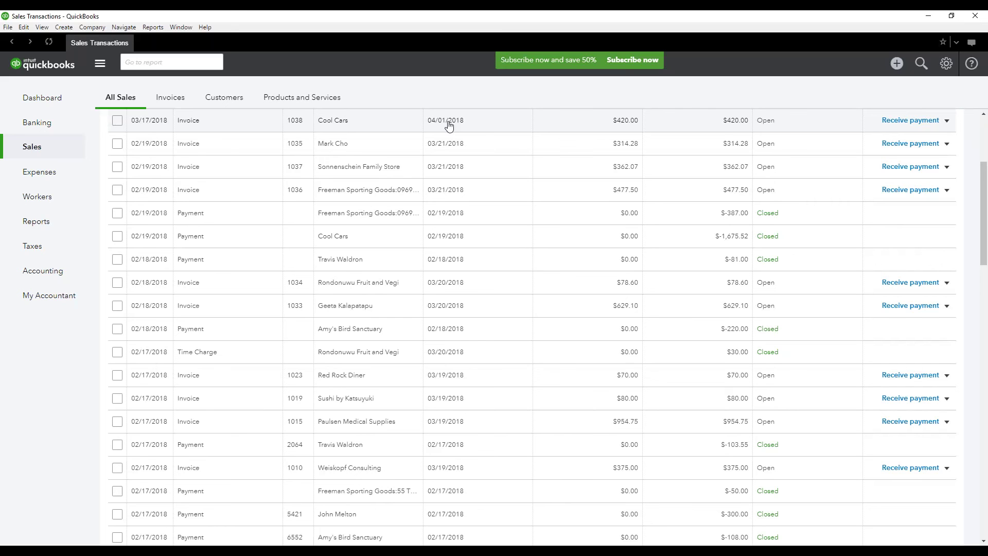
Step: Open the additional actions available for the Cool Cars invoice in the sales transactions list
scroll(444, 126, "up", 1)
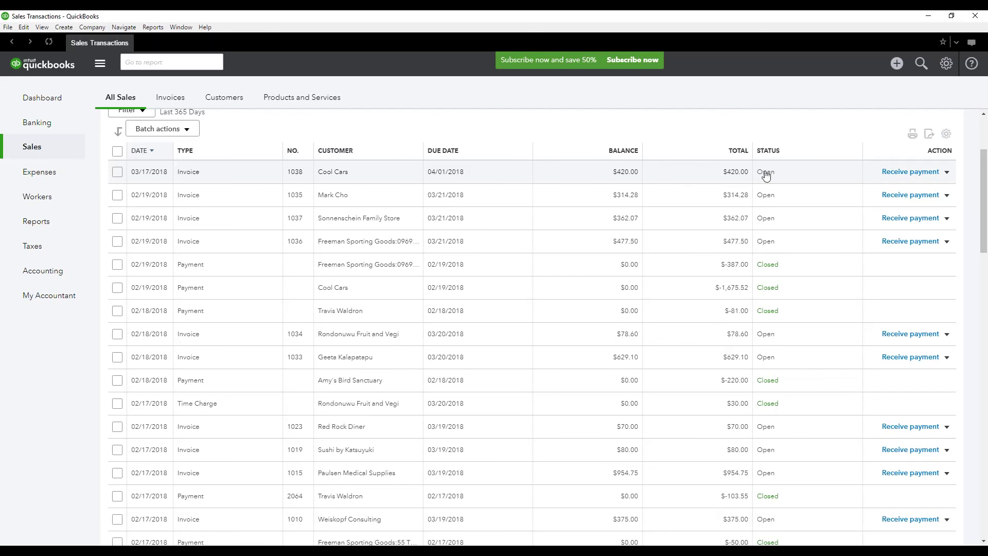
left_click(947, 173)
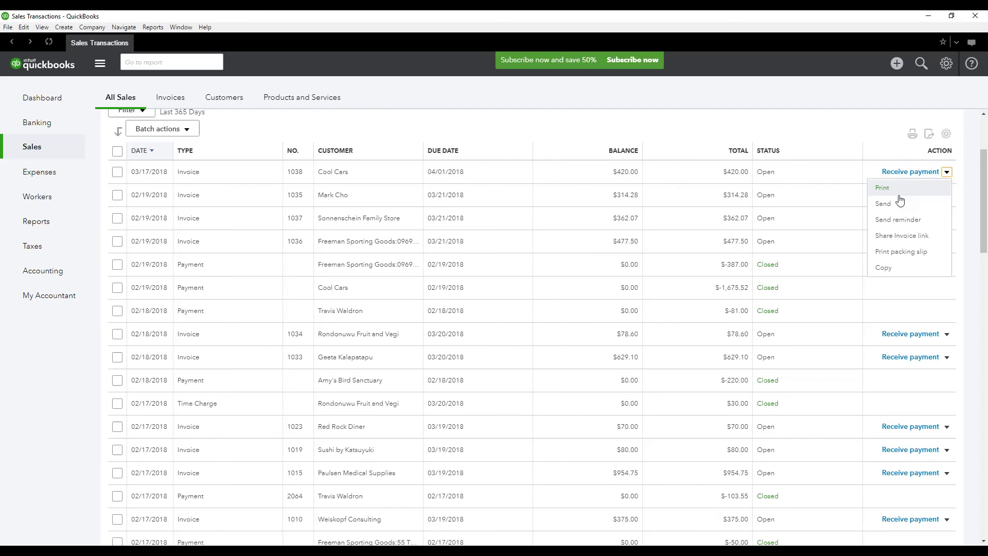